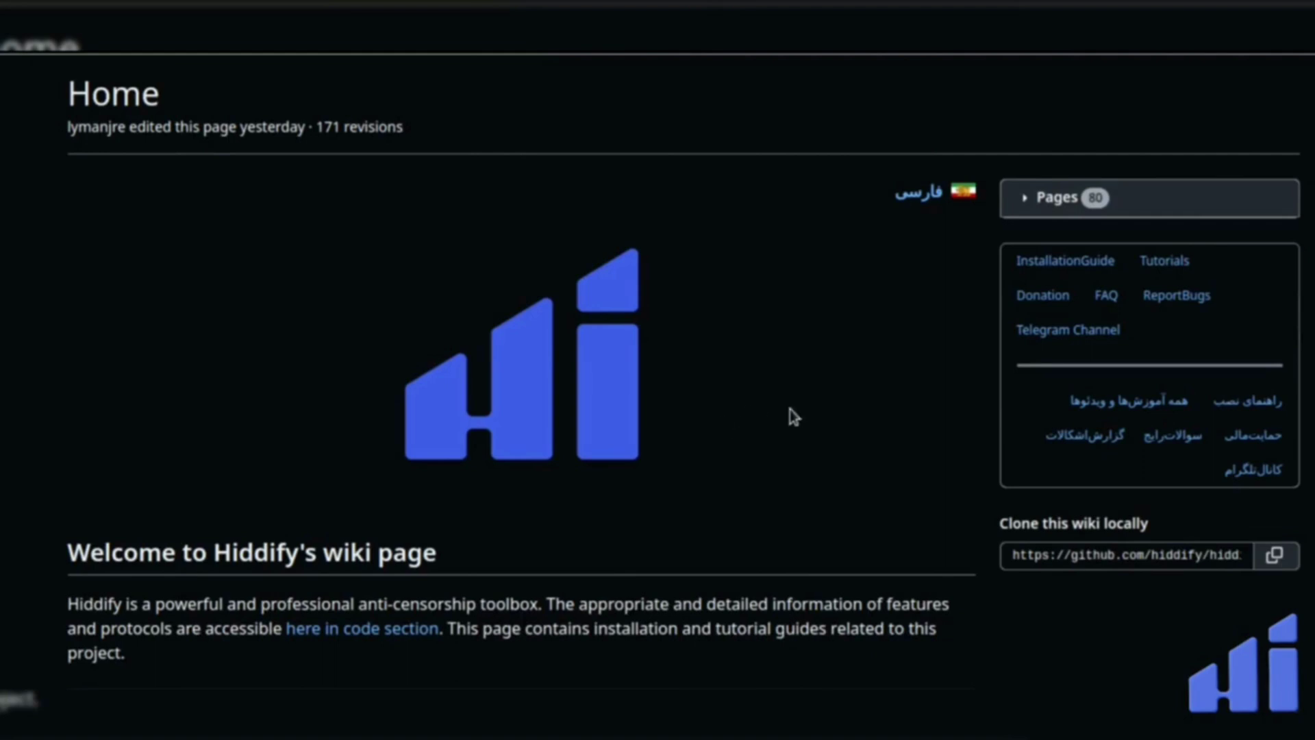
scroll(521, 369, "down", 10)
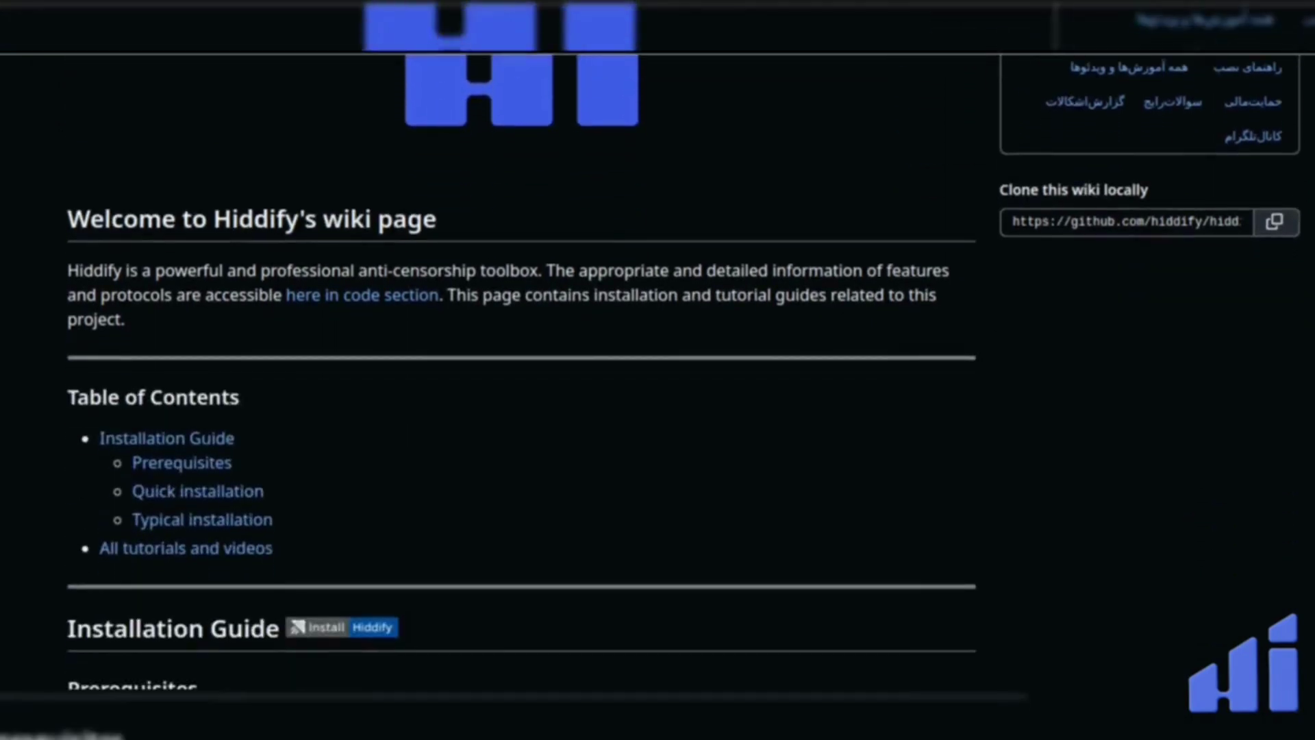
scroll(521, 370, "down", 8)
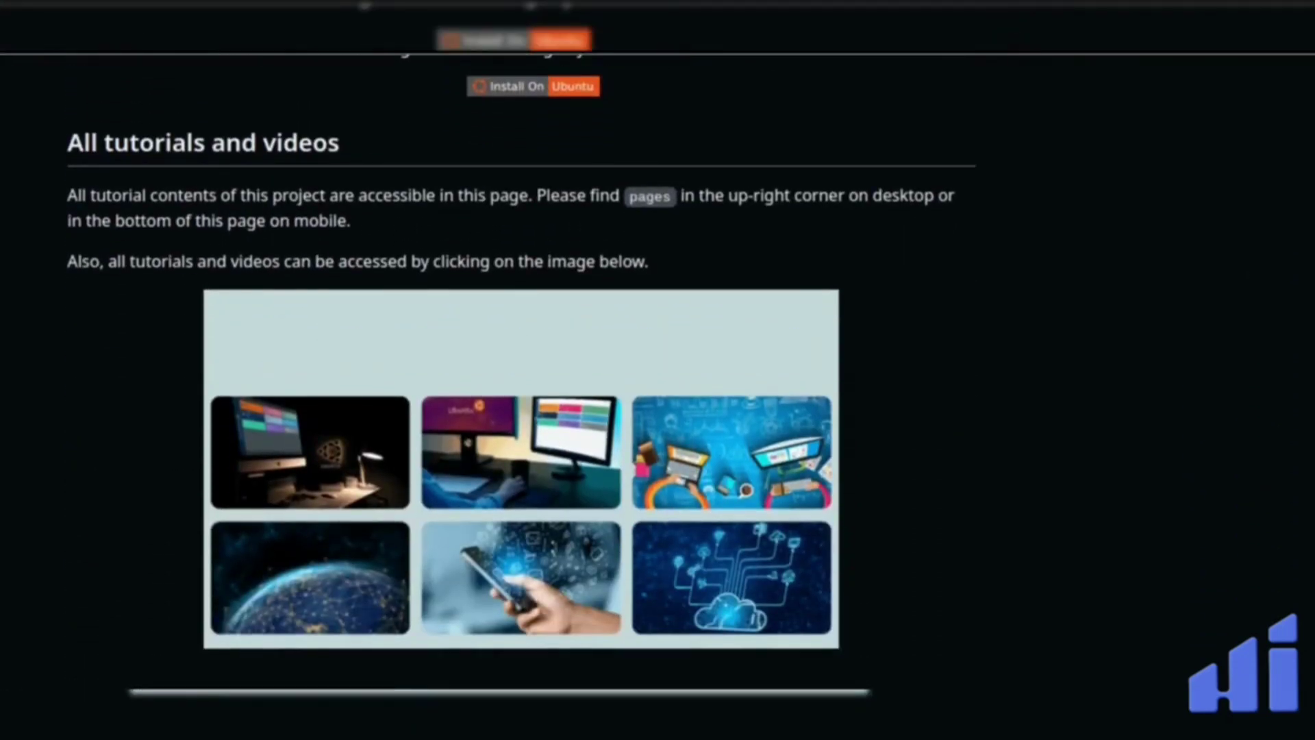
scroll(520, 370, "up", 15)
scroll(1104, 73, "up", 4)
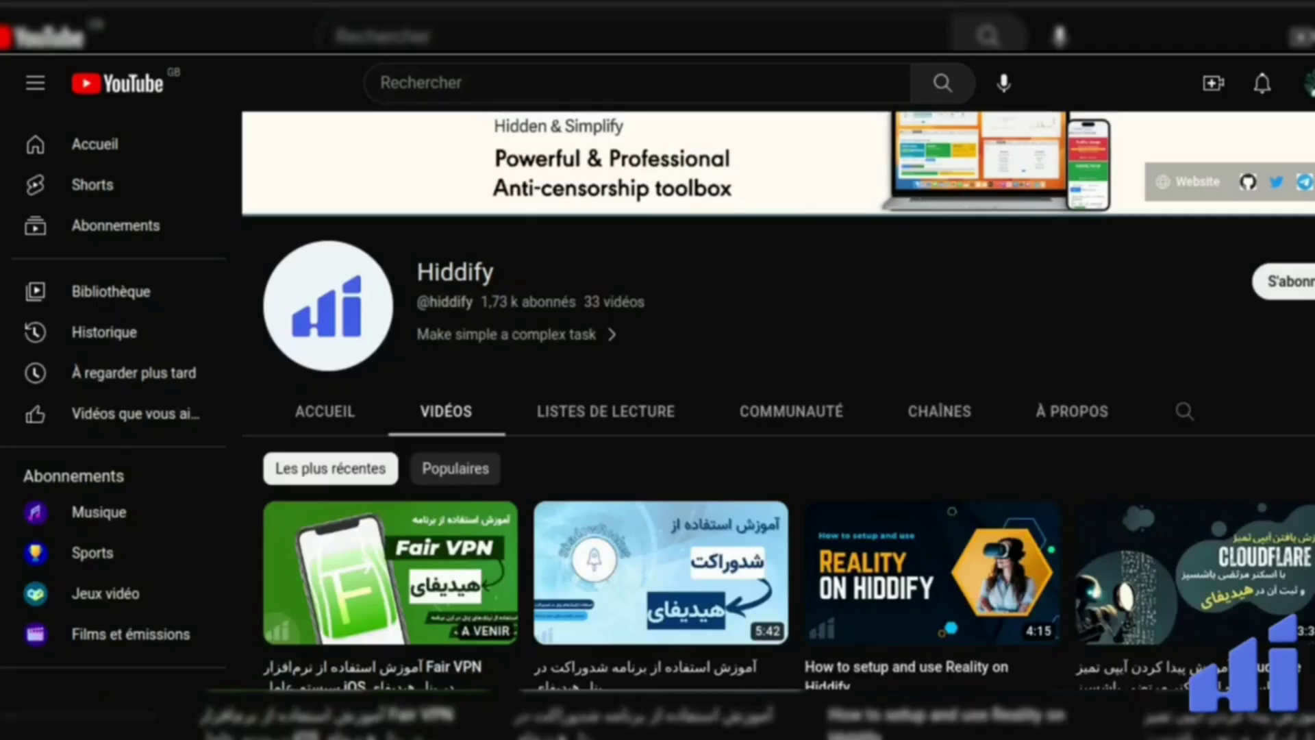
scroll(778, 411, "down", 2)
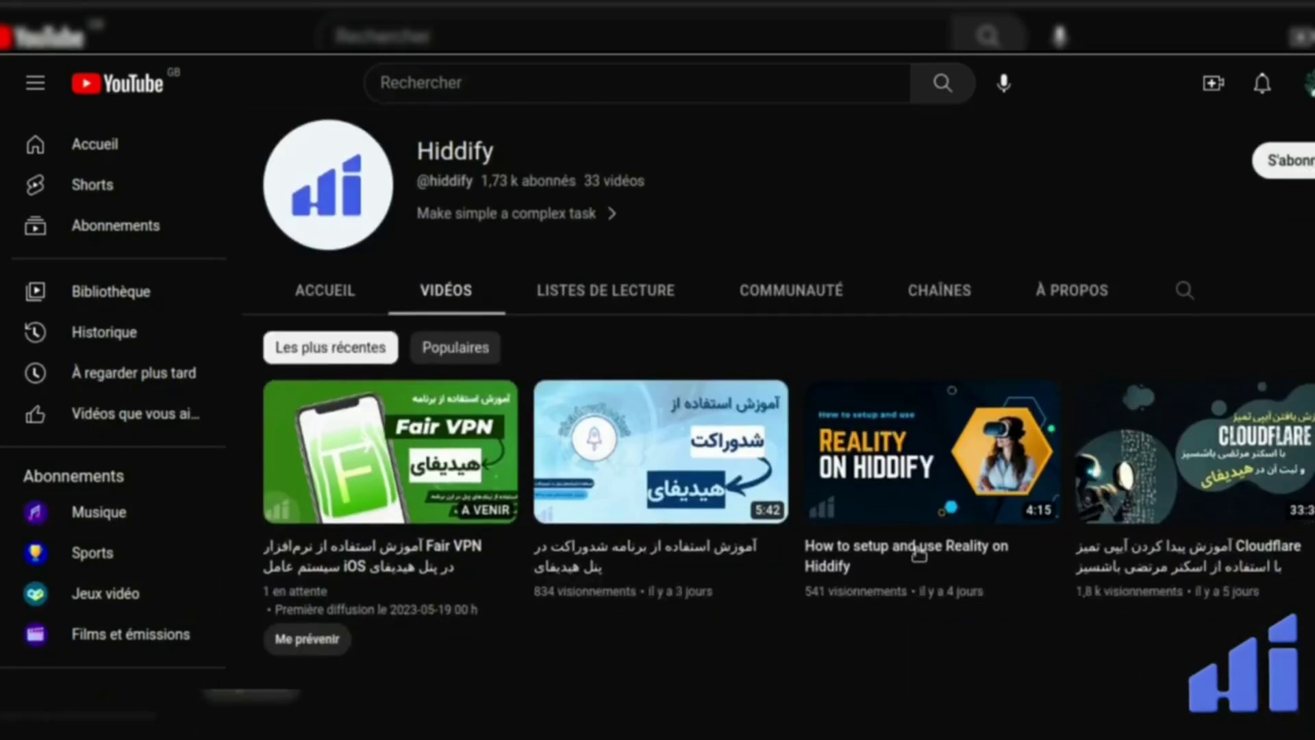
scroll(833, 548, "down", 1)
scroll(778, 411, "down", 2)
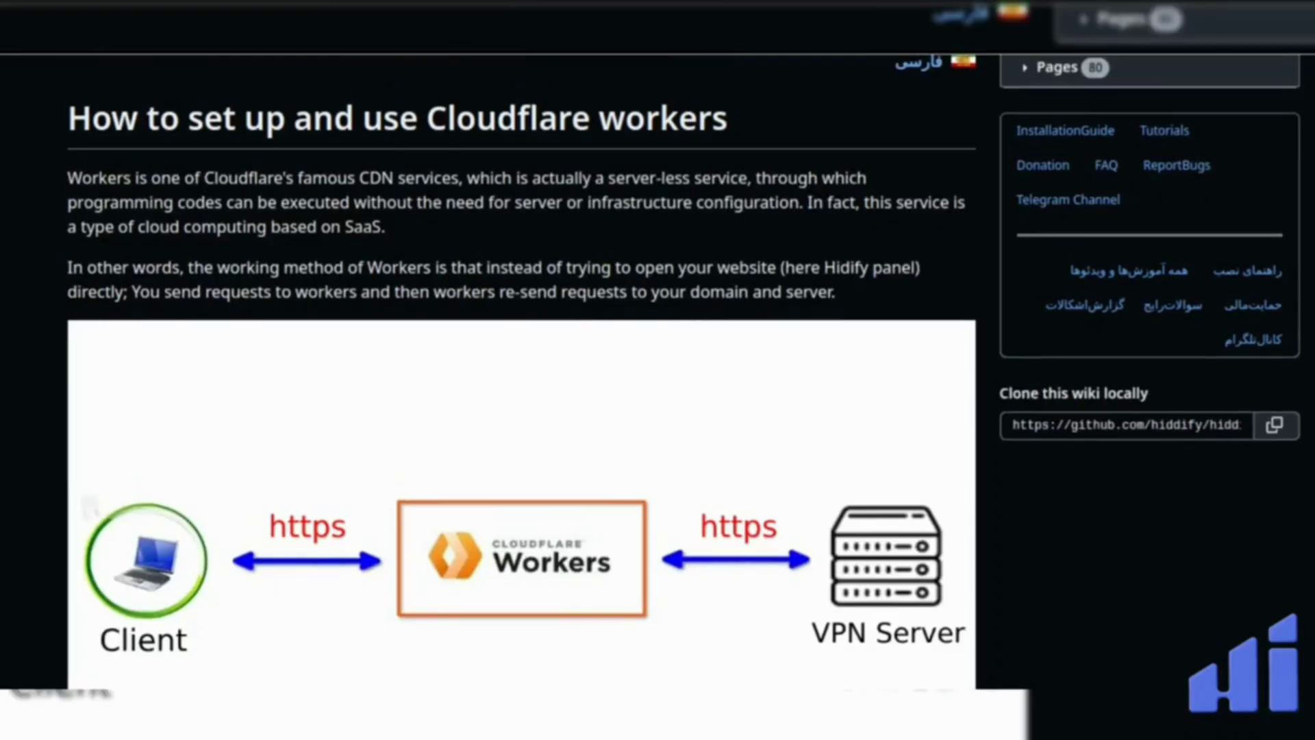
- Scroll the 'How to set up and use Cloudflare workers' wiki down to the addEventListener worker script
left_click_drag(716, 118, 456, 118)
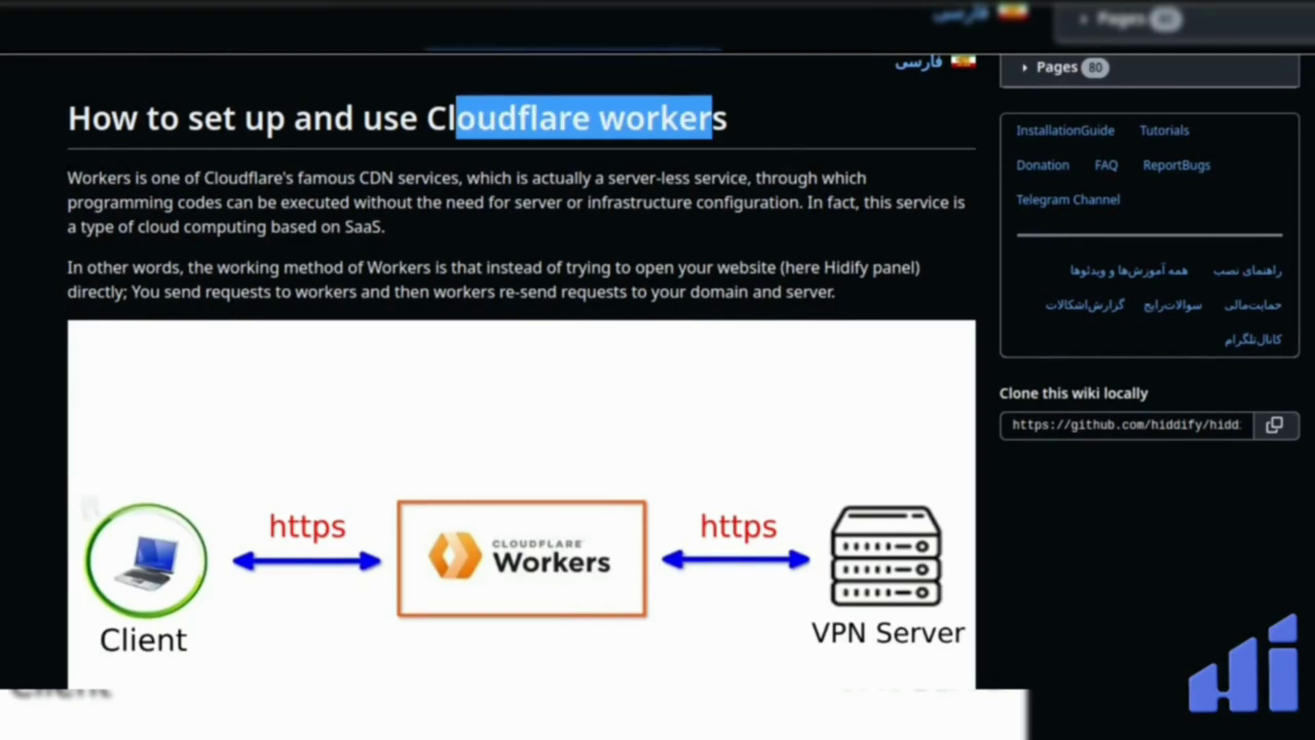
scroll(520, 370, "up", 3)
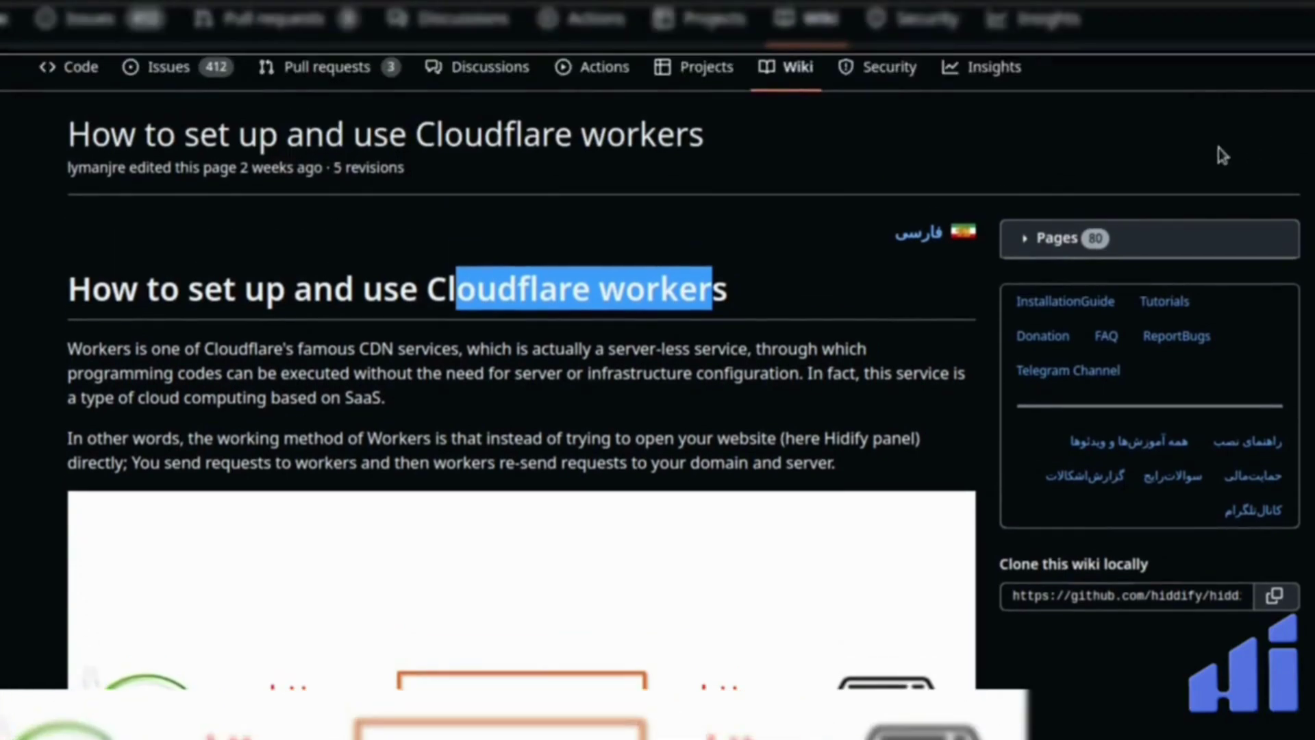
left_click(1222, 156)
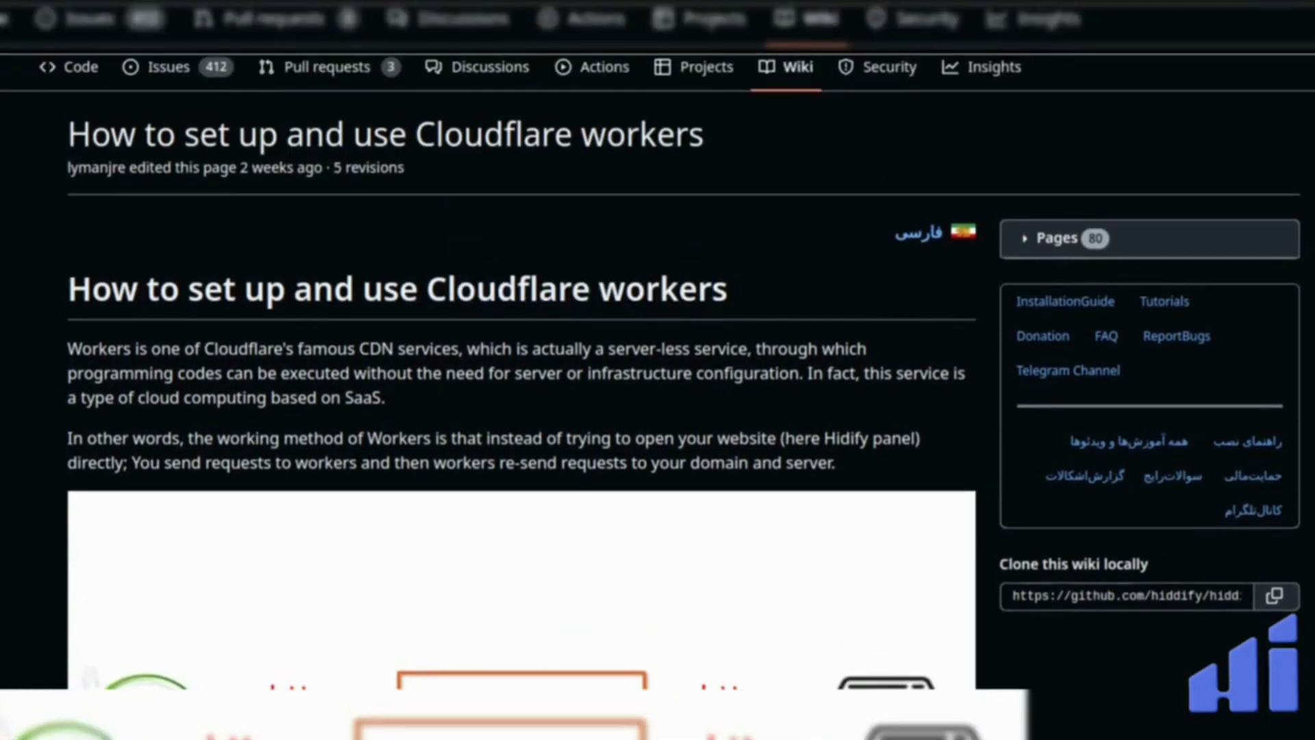
scroll(521, 370, "down", 6)
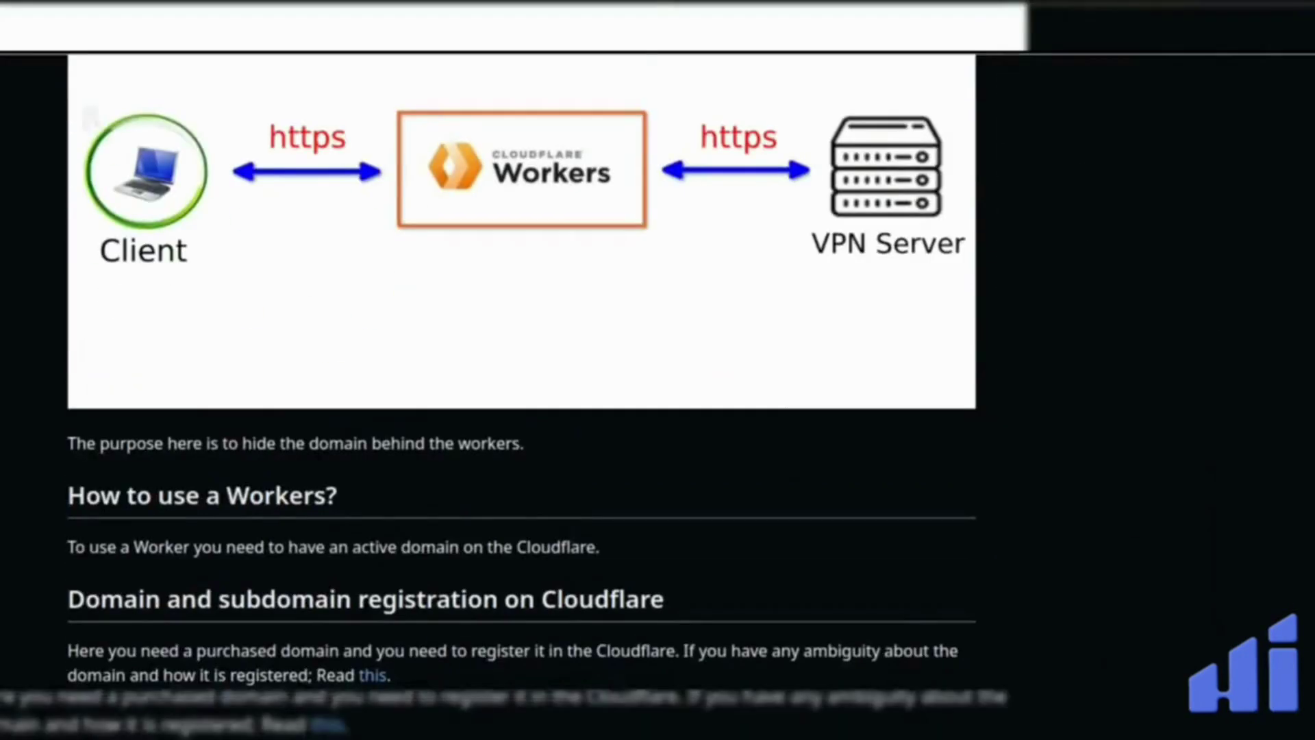
scroll(281, 505, "down", 15)
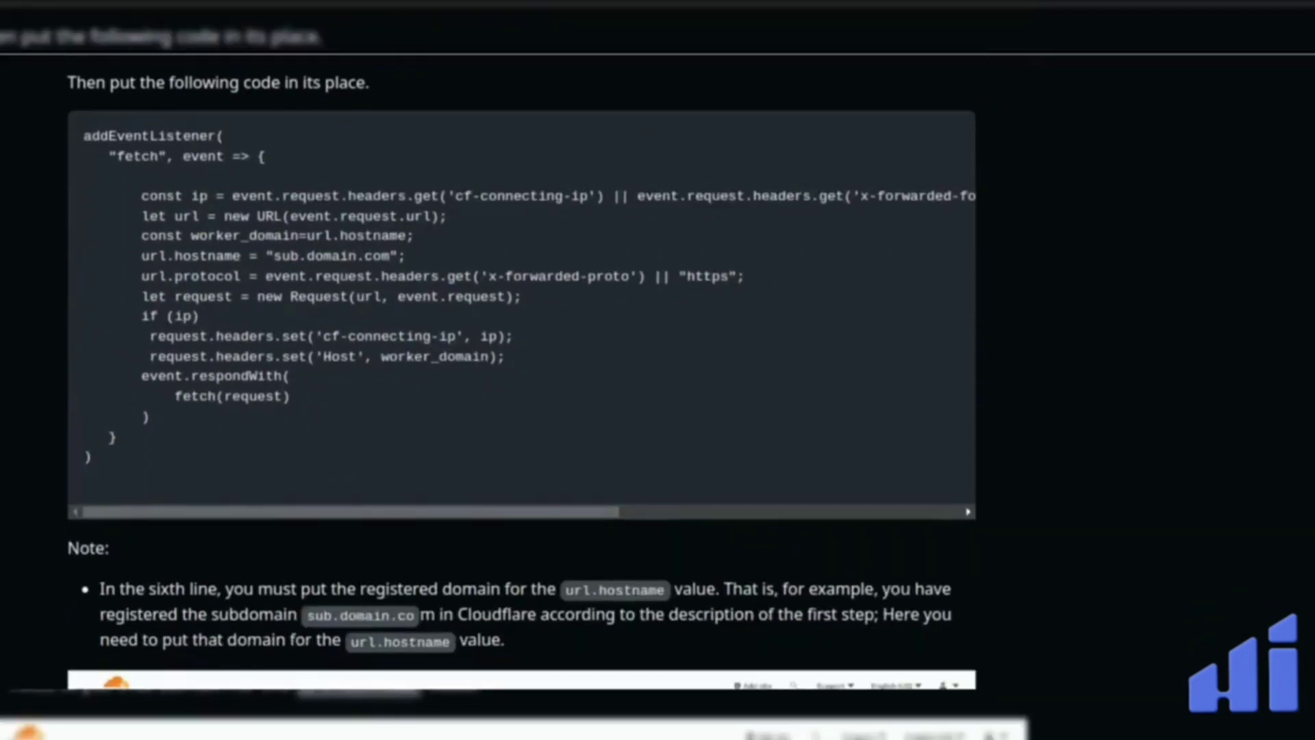
left_click_drag(101, 469, 101, 135)
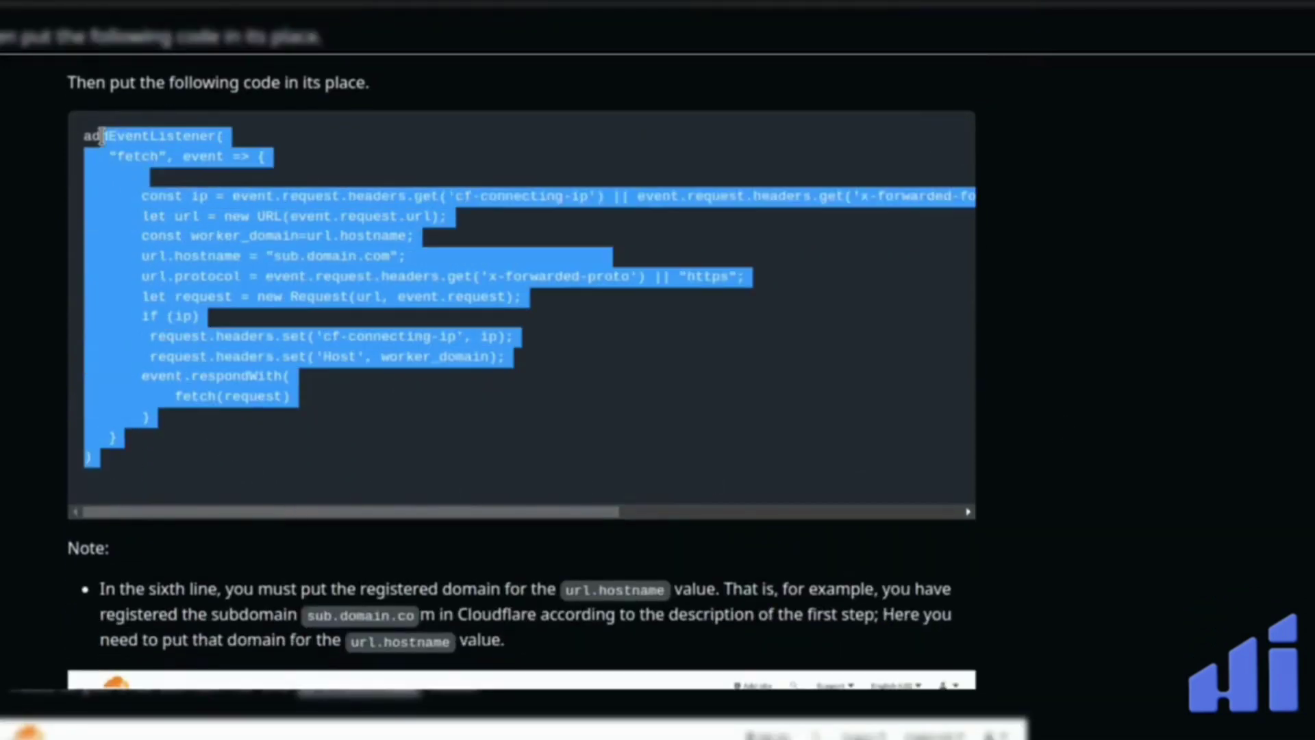
left_click(1020, 539)
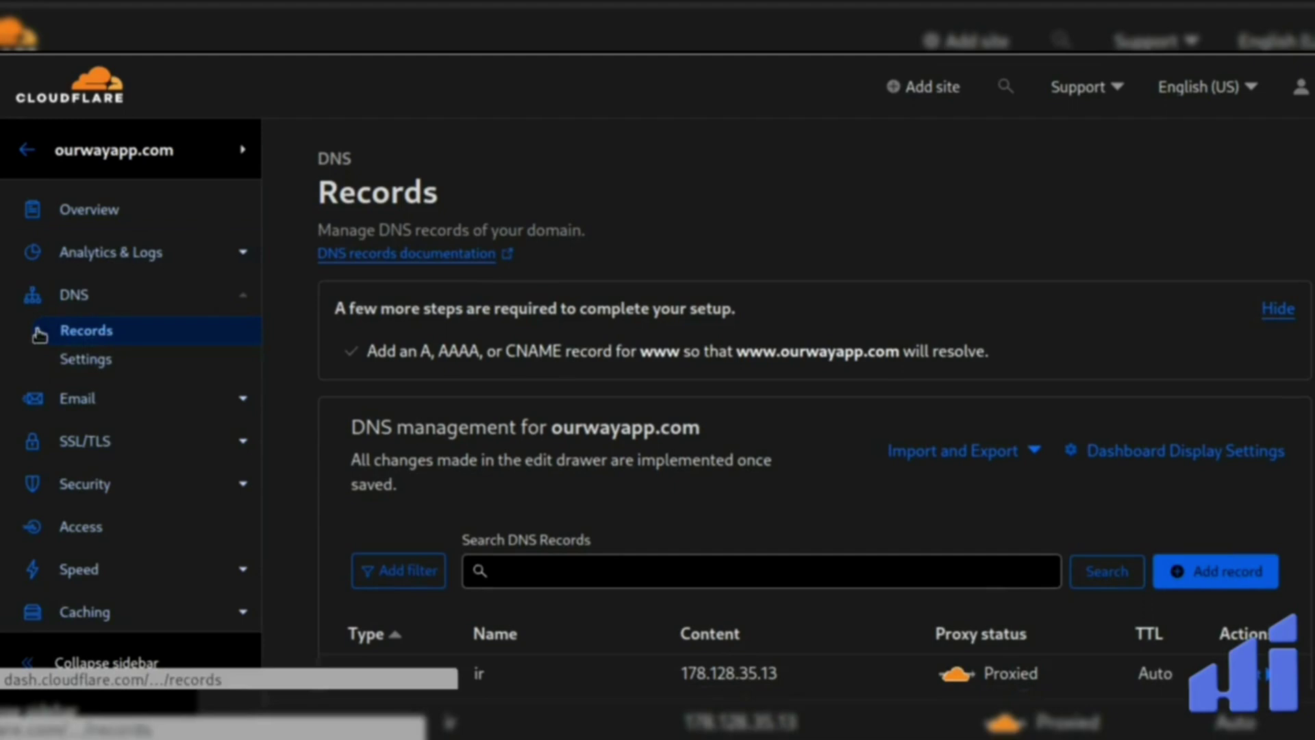
- Create a proxied DNS A record 'worker' for ourwayapp.com with IPv4 178.128.35.13
scroll(804, 584, "down", 2)
scroll(784, 609, "down", 4)
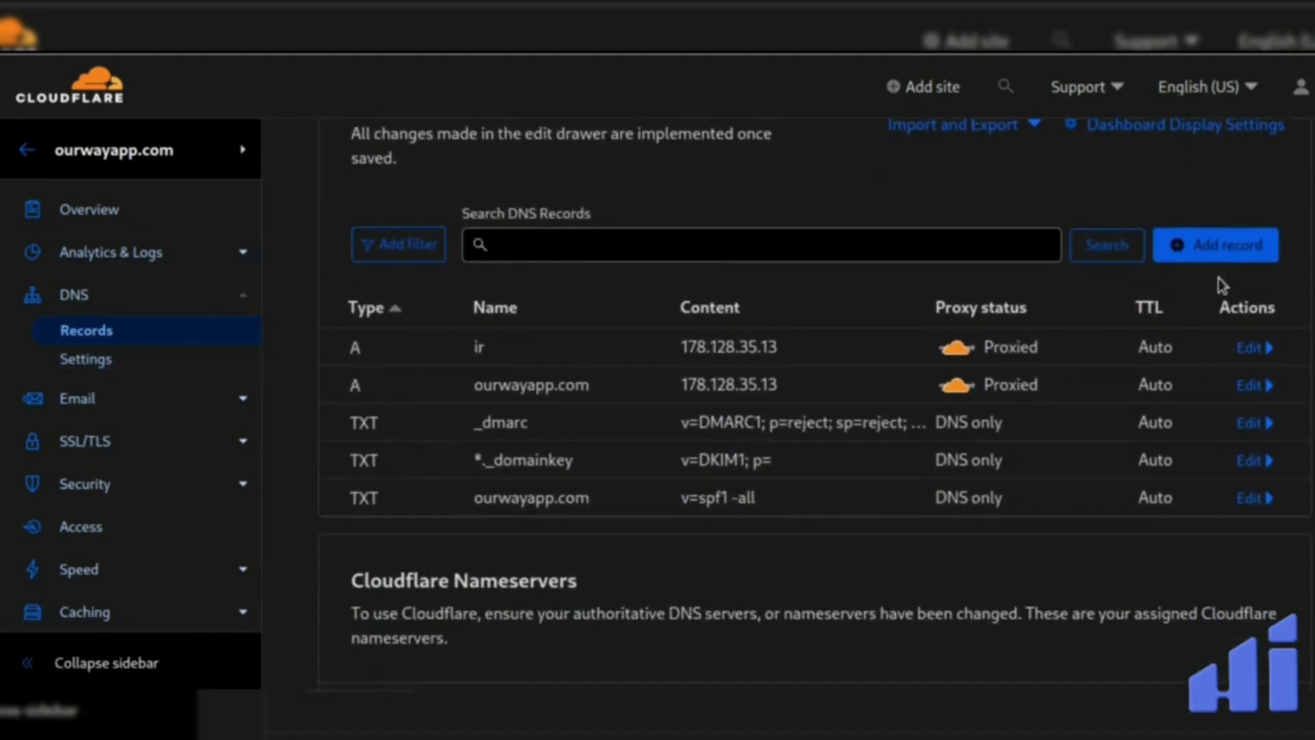
left_click(1216, 245)
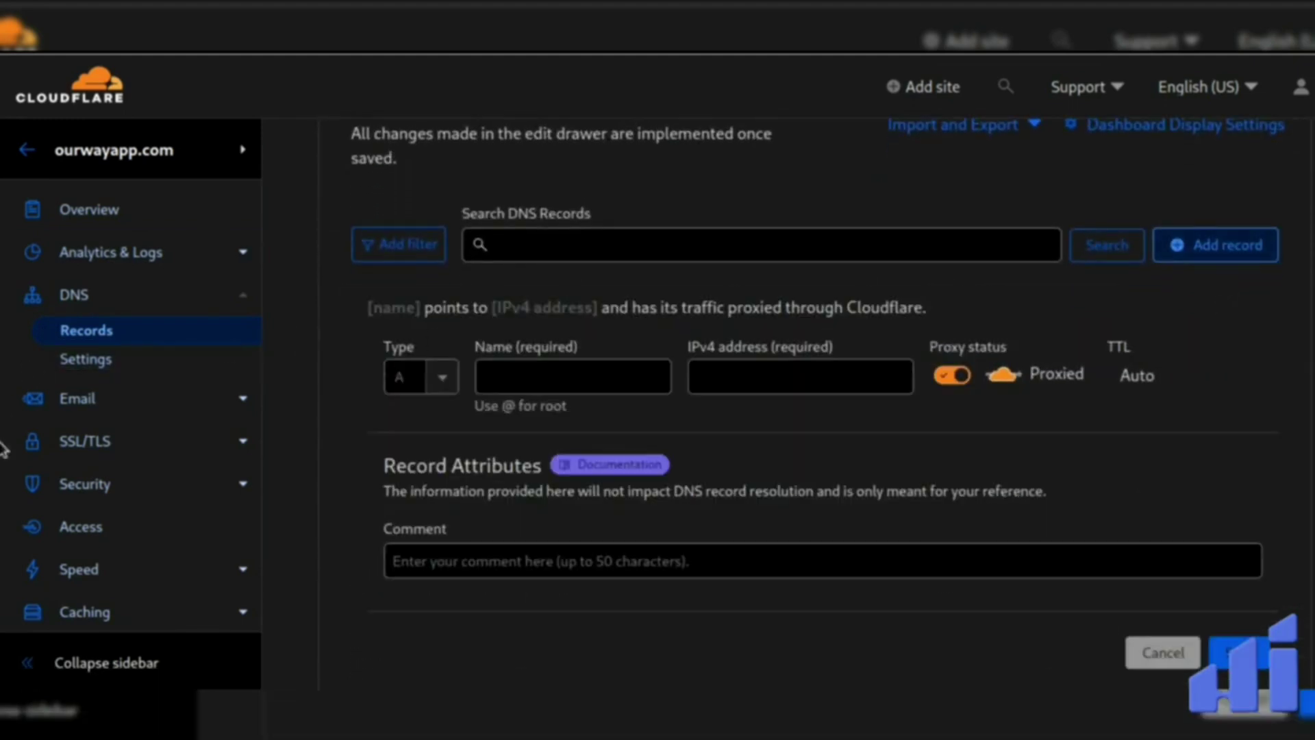
left_click(596, 376)
type("worker")
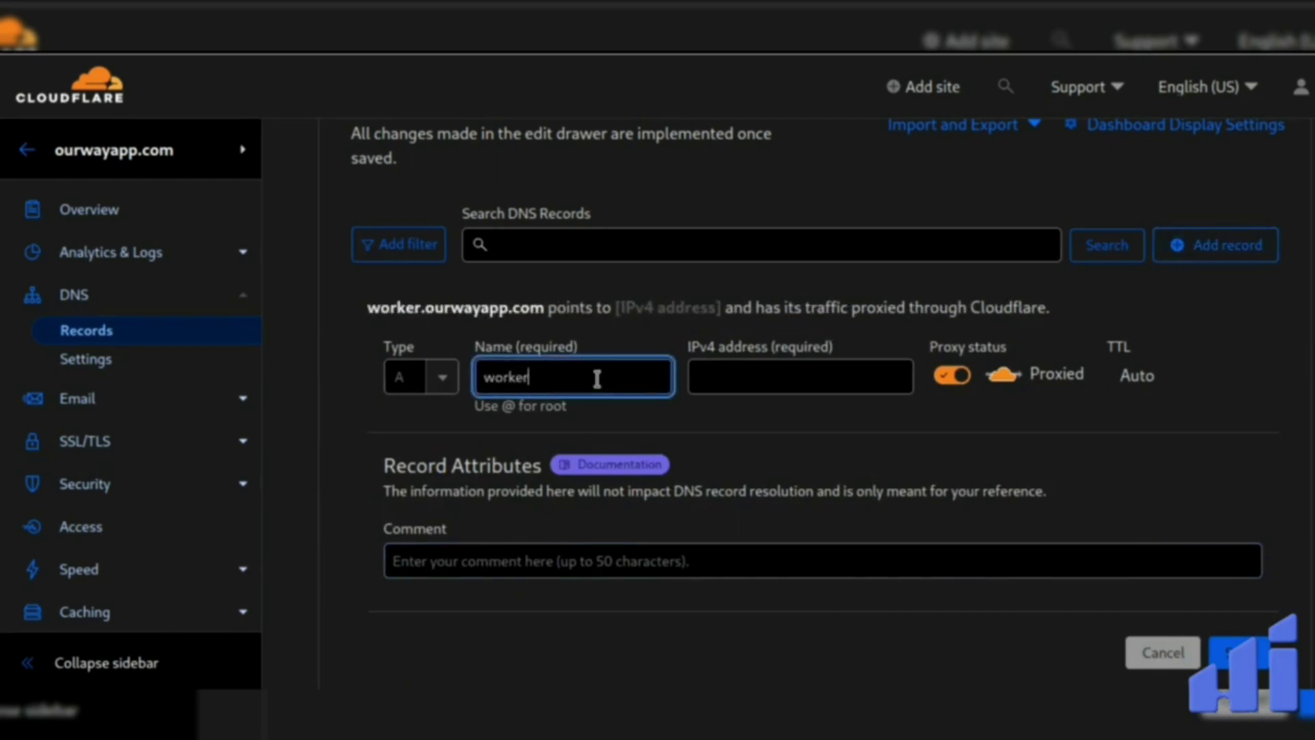
left_click(736, 378)
type("178.128.35.13")
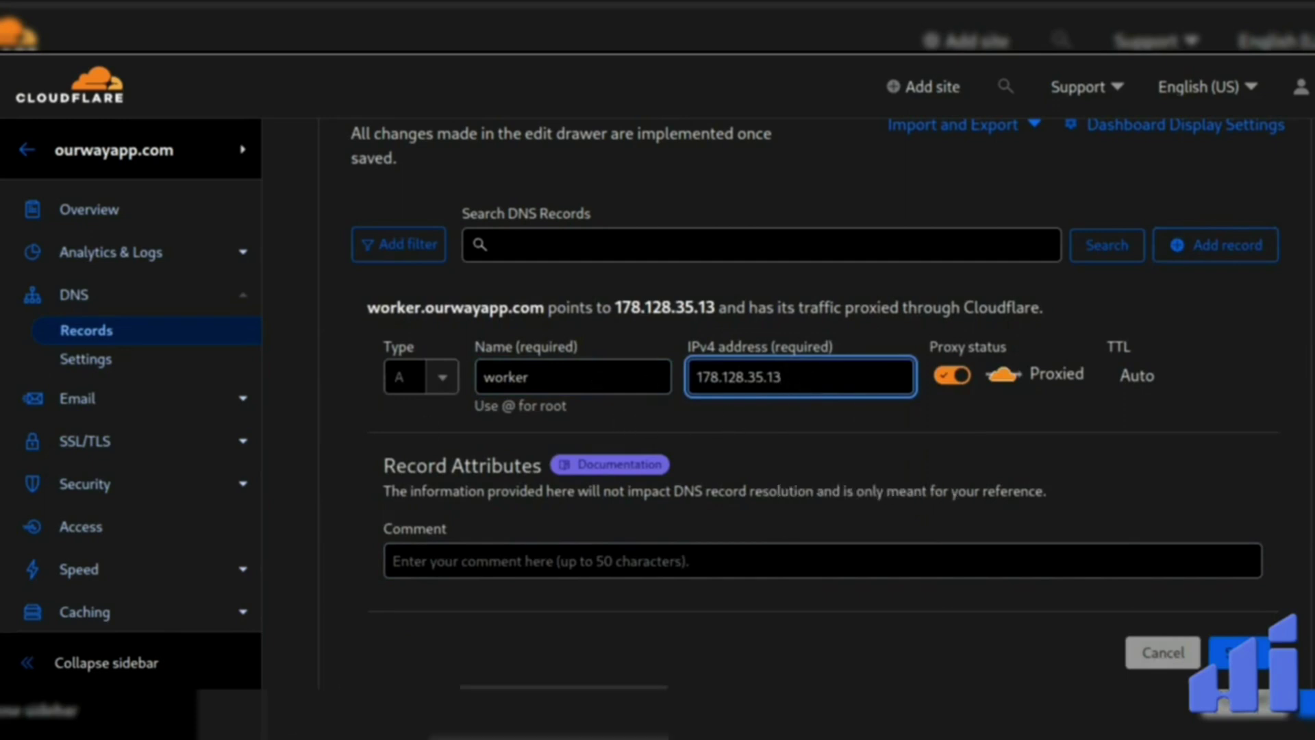
key("Return")
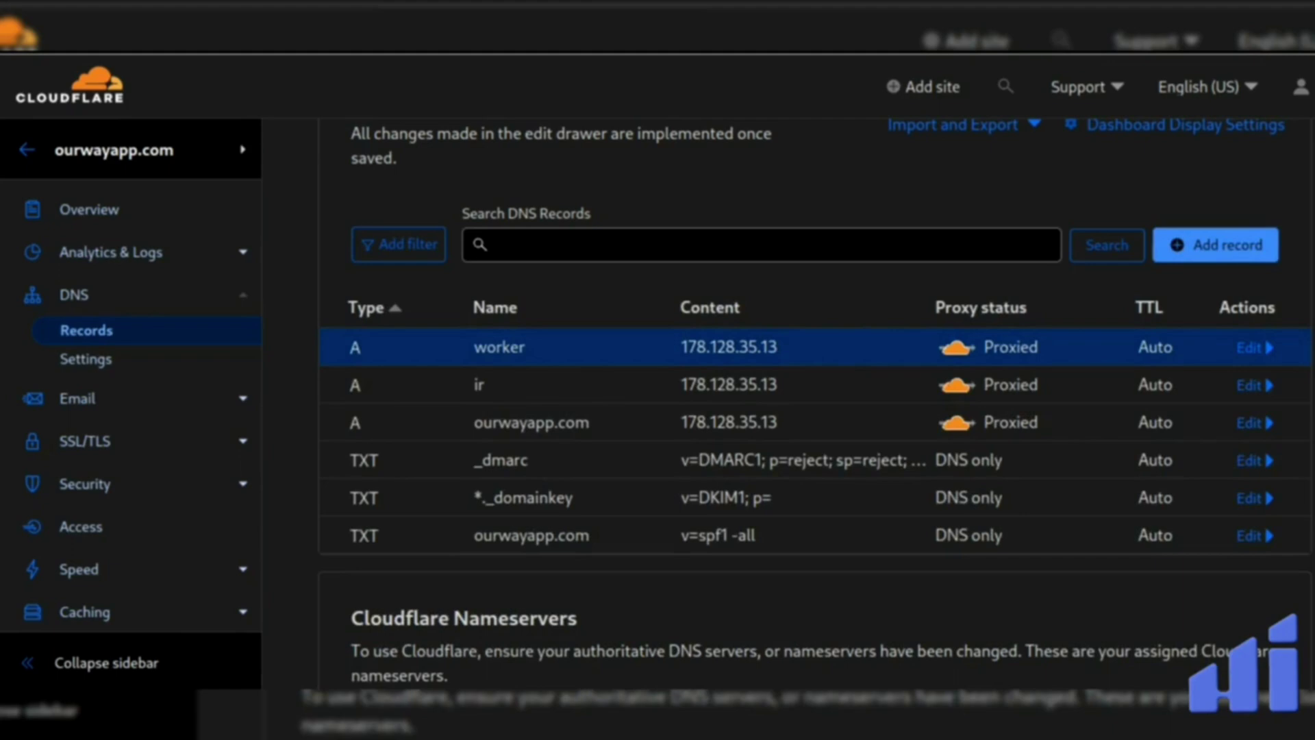
- Check on the SSL/TLS Overview page that the encryption mode is Full
scroll(815, 411, "down", 2)
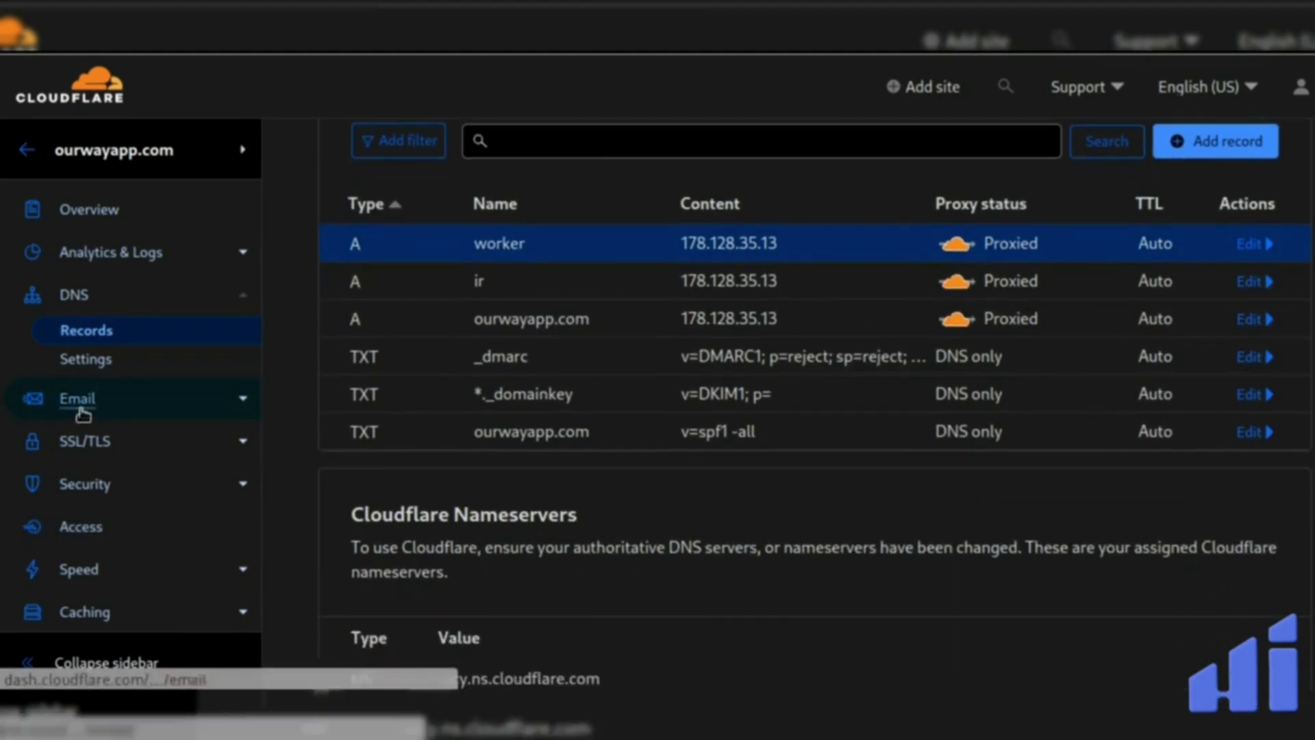
left_click(76, 444)
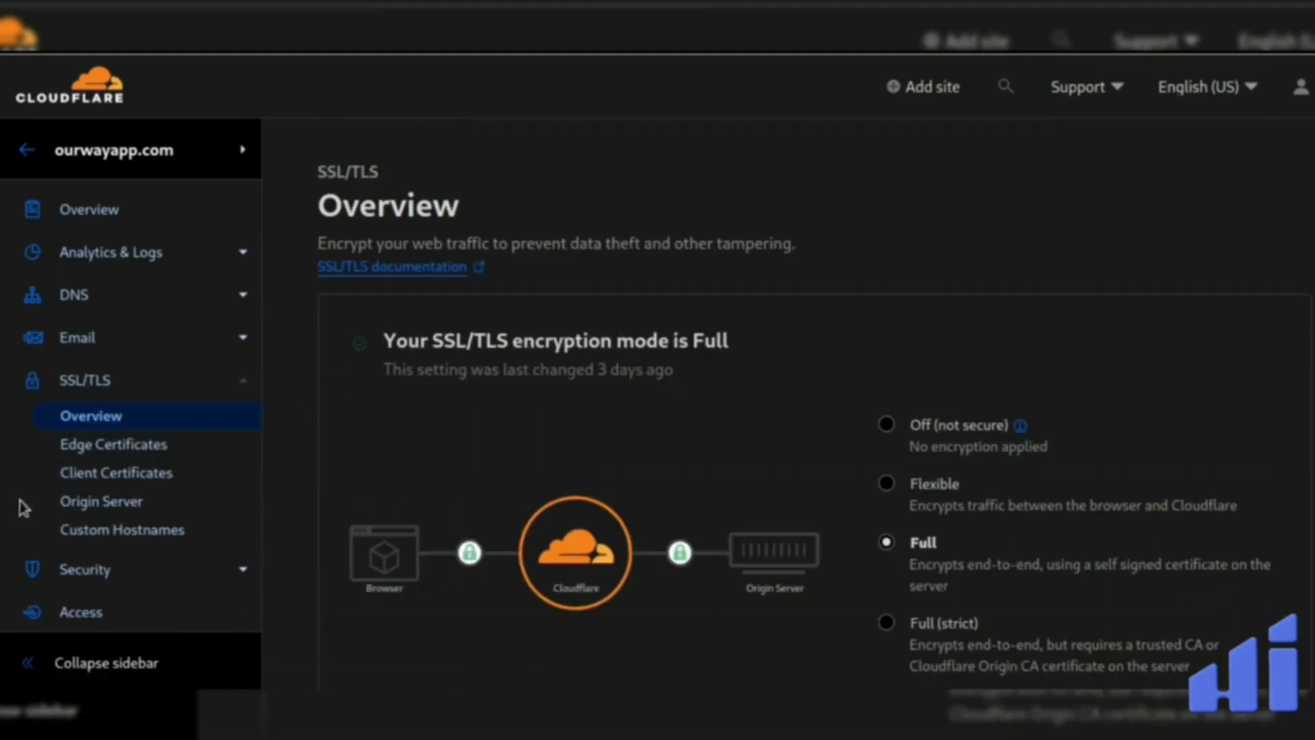
scroll(1096, 226, "down", 4)
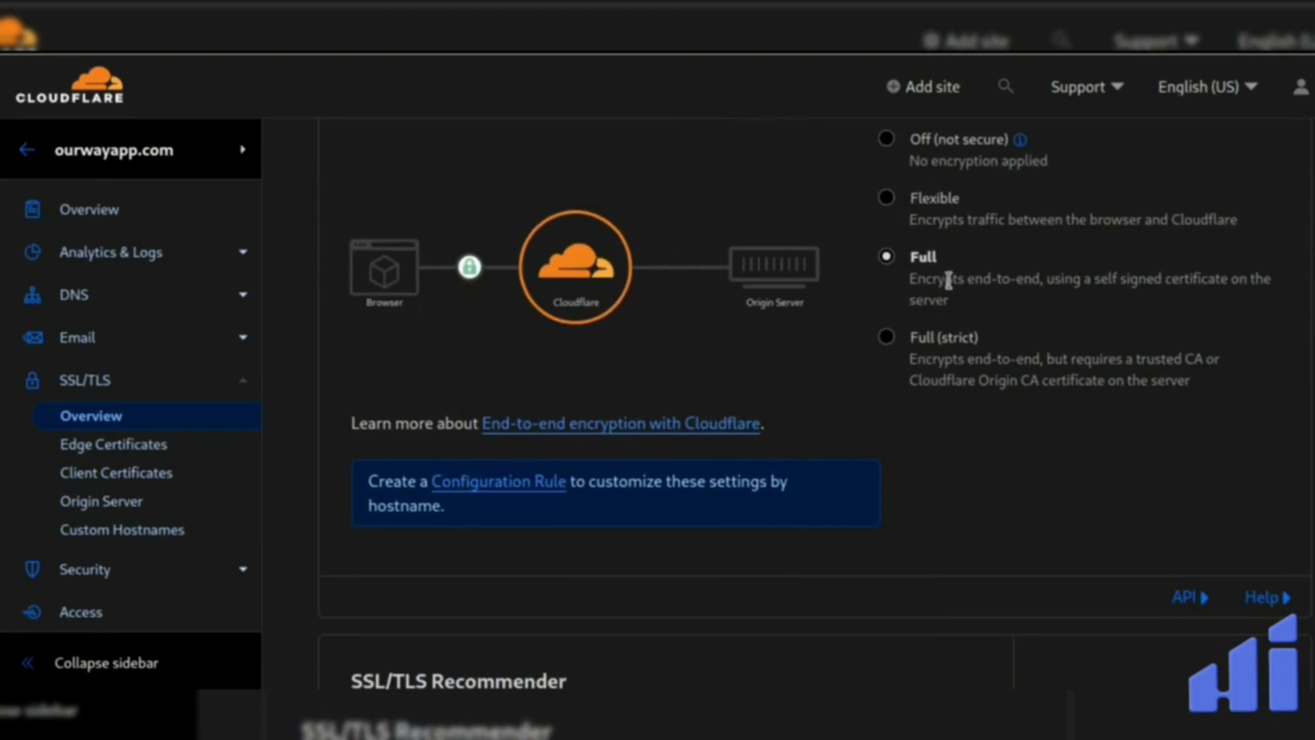
left_click_drag(973, 310, 898, 266)
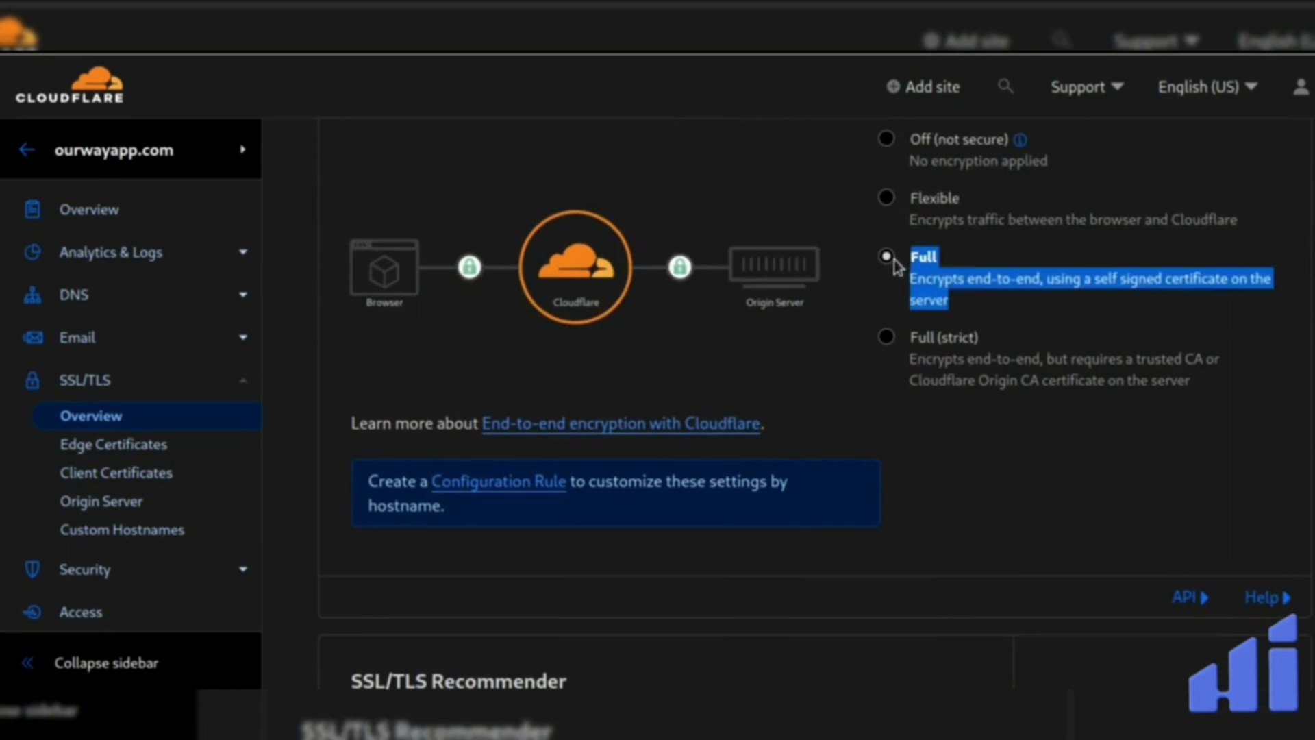
left_click(987, 312)
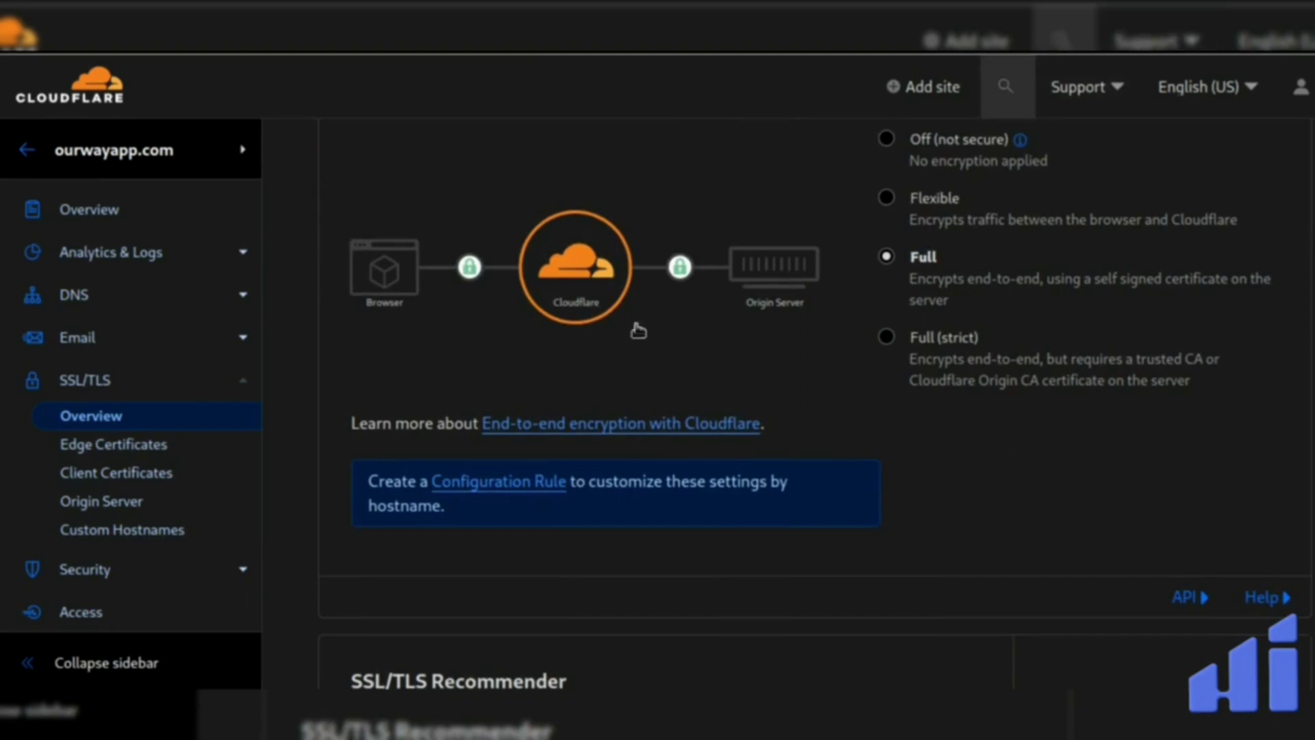
- Find 'worker' through quick search and reach the Workers & Pages page
key("ctrl+k")
type("worke")
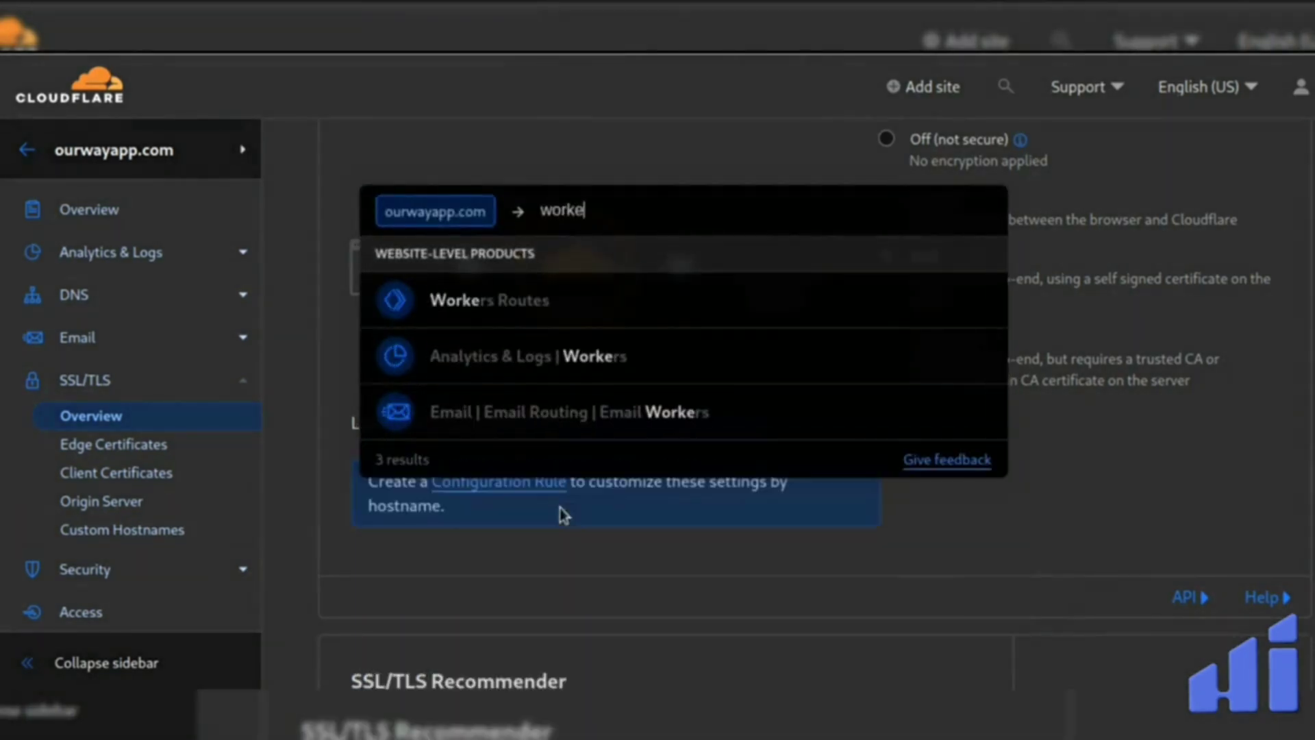
type("r")
left_click(448, 307)
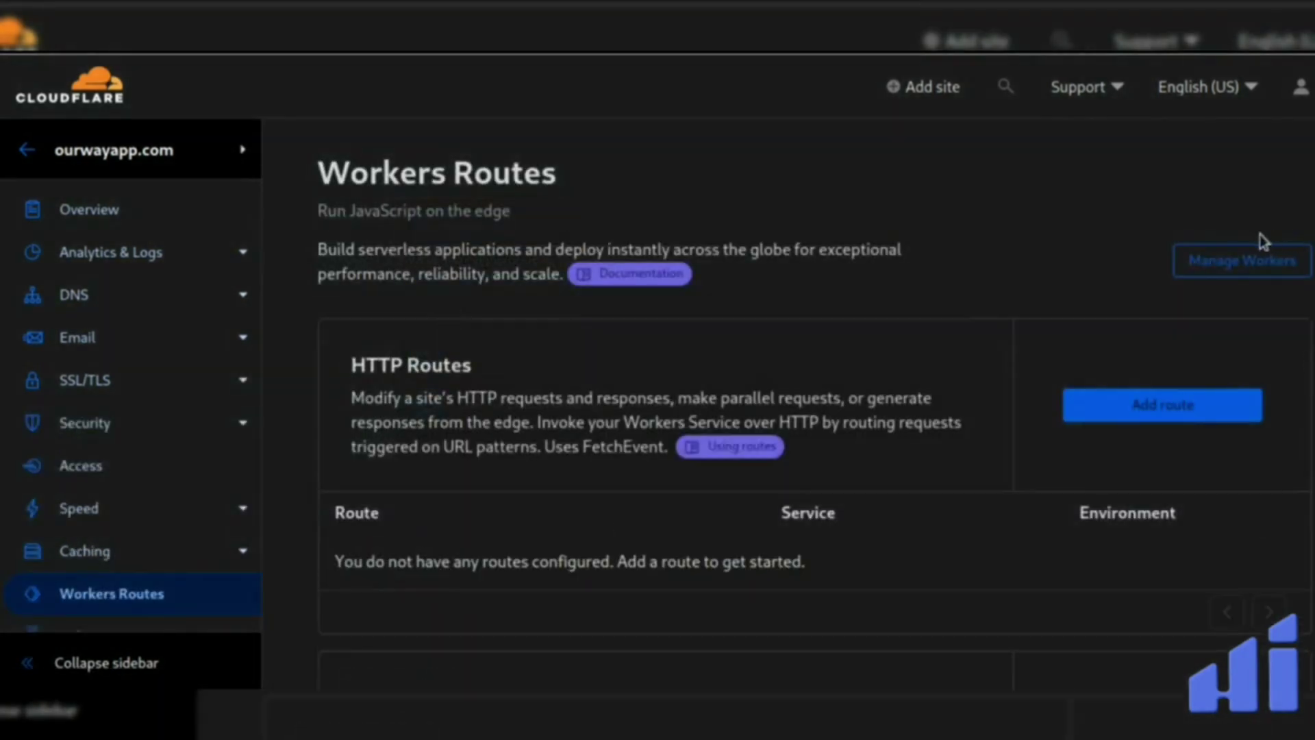
left_click(1203, 264)
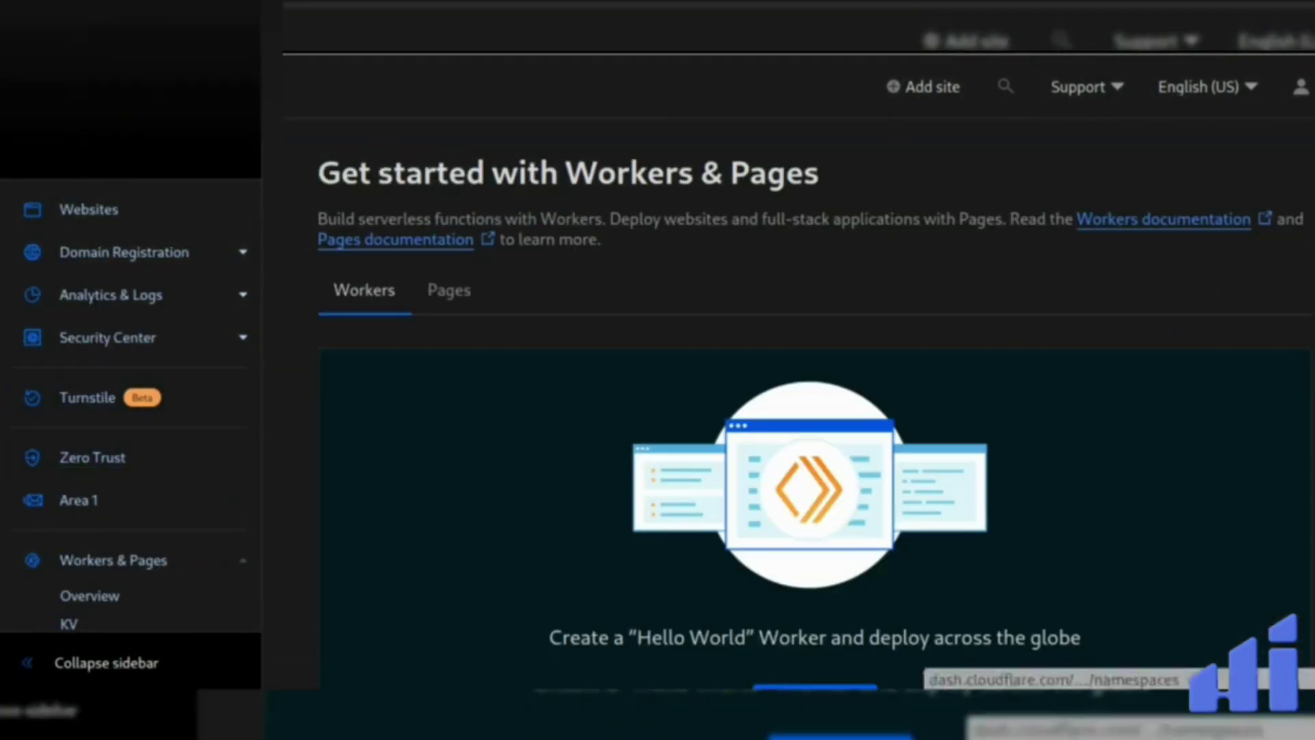
- Deploy the Hello World worker hello-world-long-silence-8715 and open its code in Quick edit
scroll(815, 438, "down", 3)
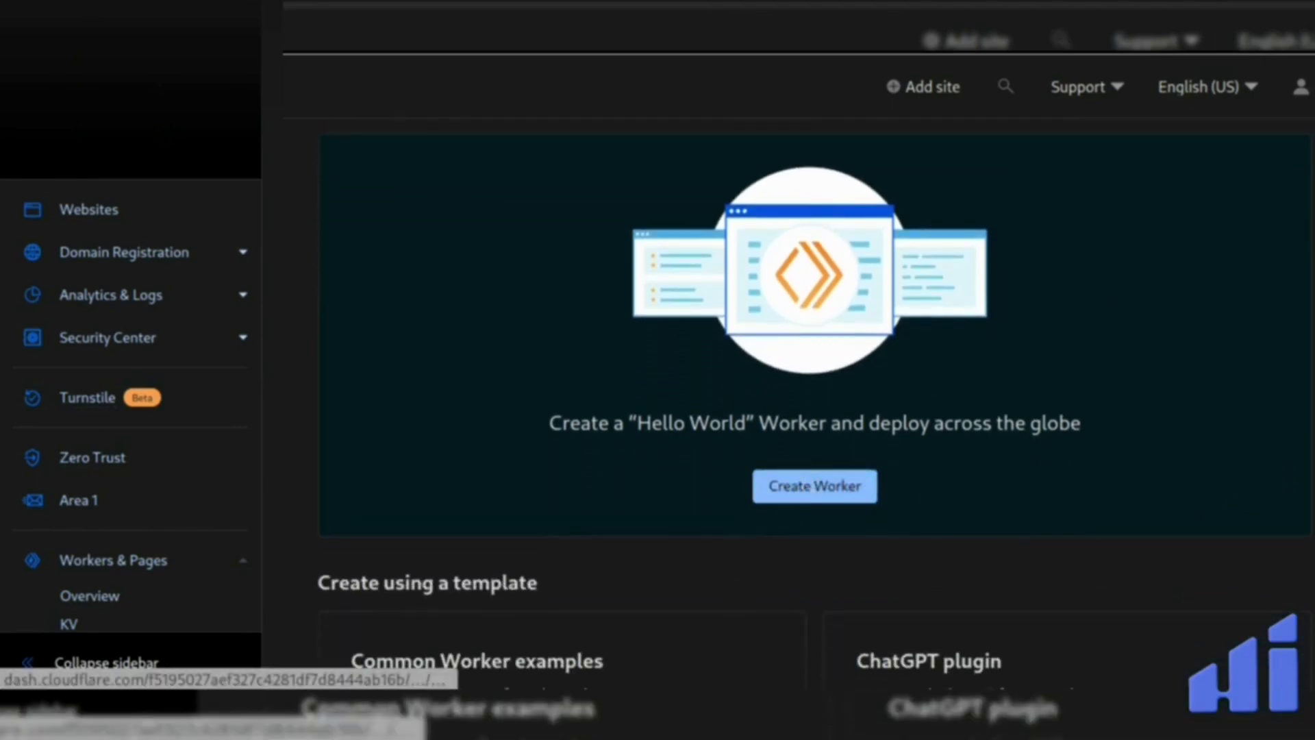
left_click(814, 485)
scroll(805, 445, "down", 1)
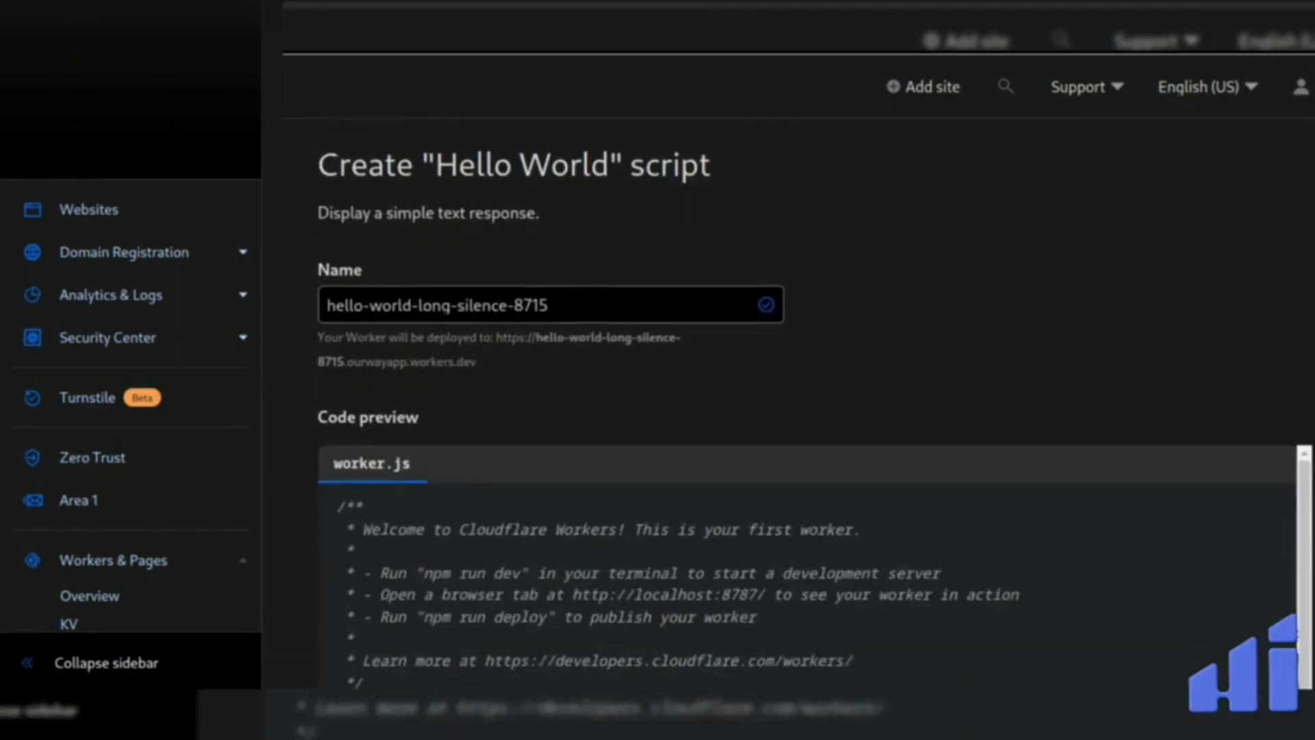
scroll(788, 439, "down", 5)
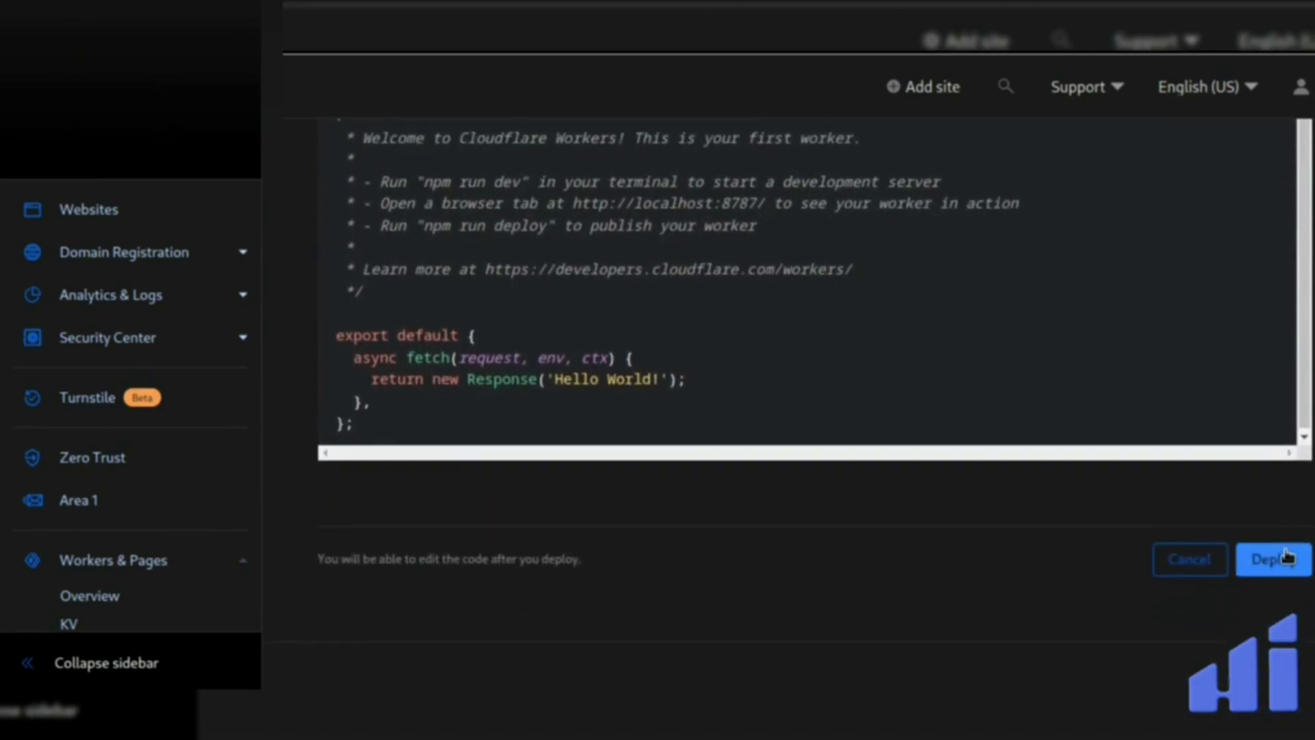
left_click(1281, 558)
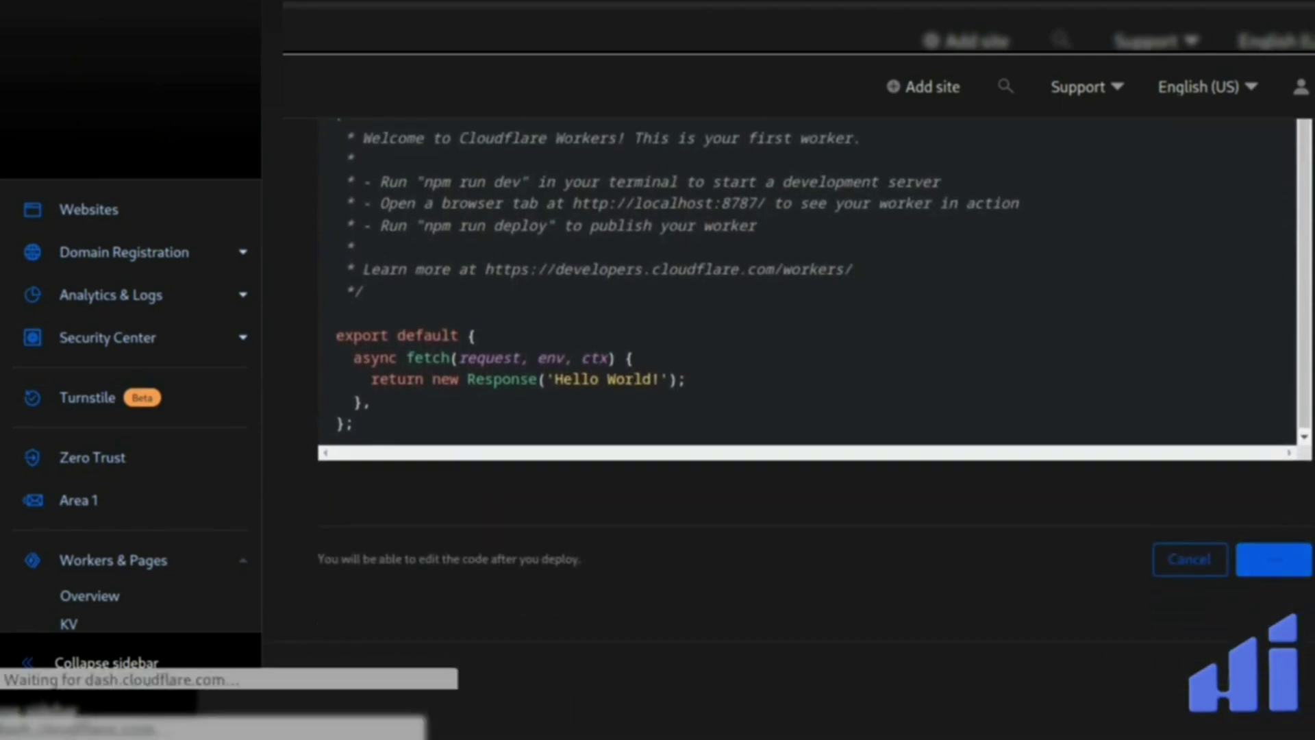
left_click(390, 394)
left_click(1260, 230)
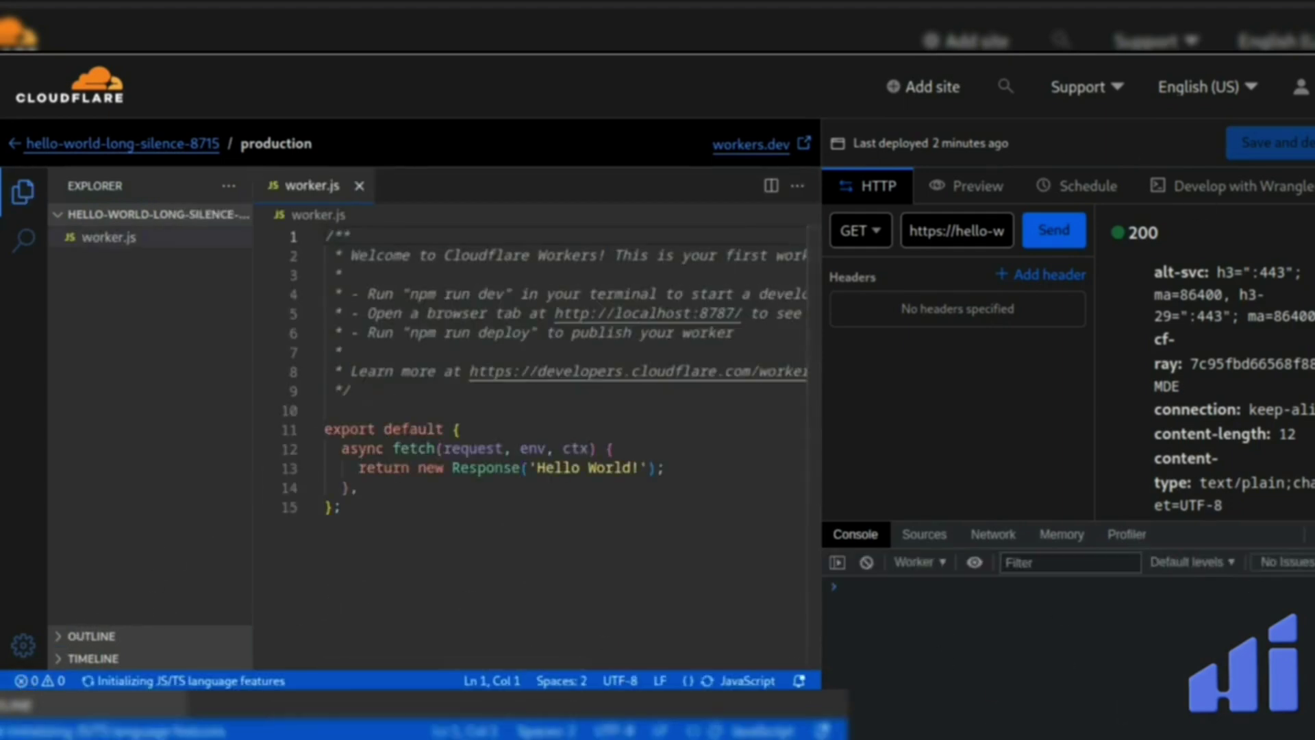
- Replace all existing worker.js code with the pasted addEventListener forwarding script
left_click(406, 509)
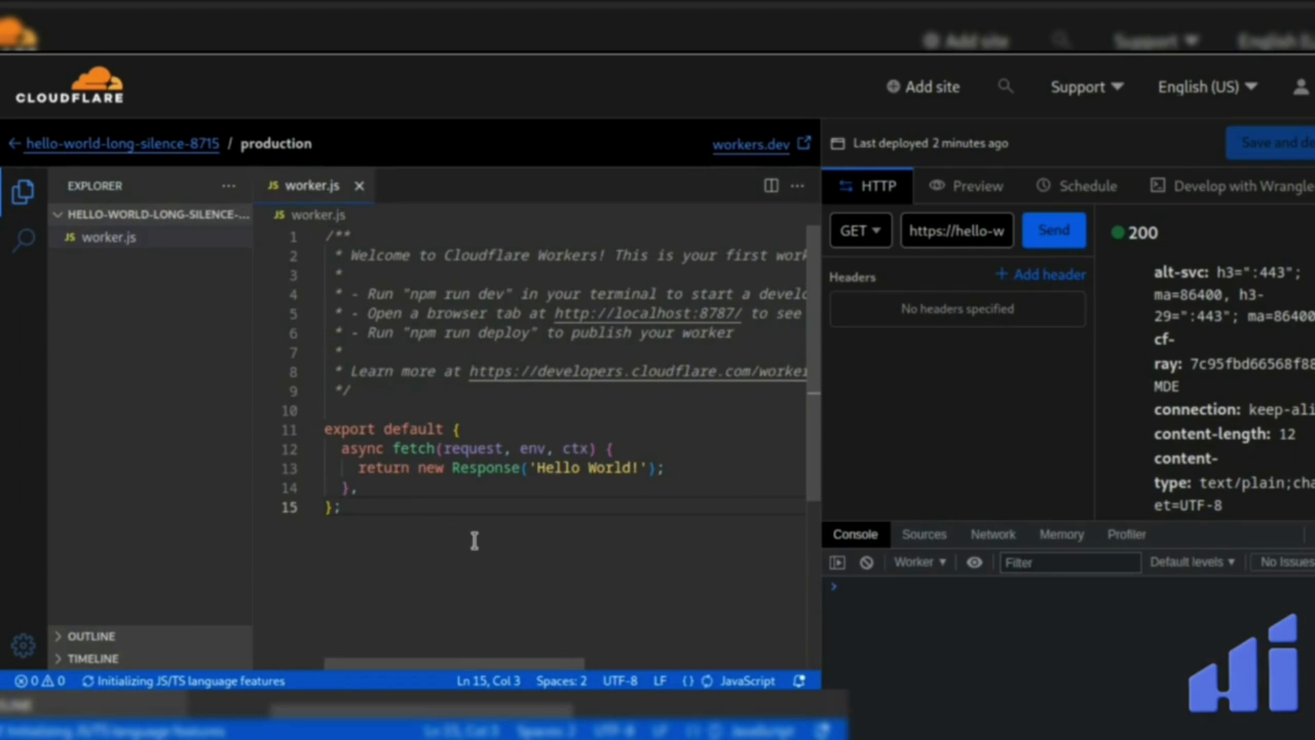
left_click_drag(474, 541, 285, 241)
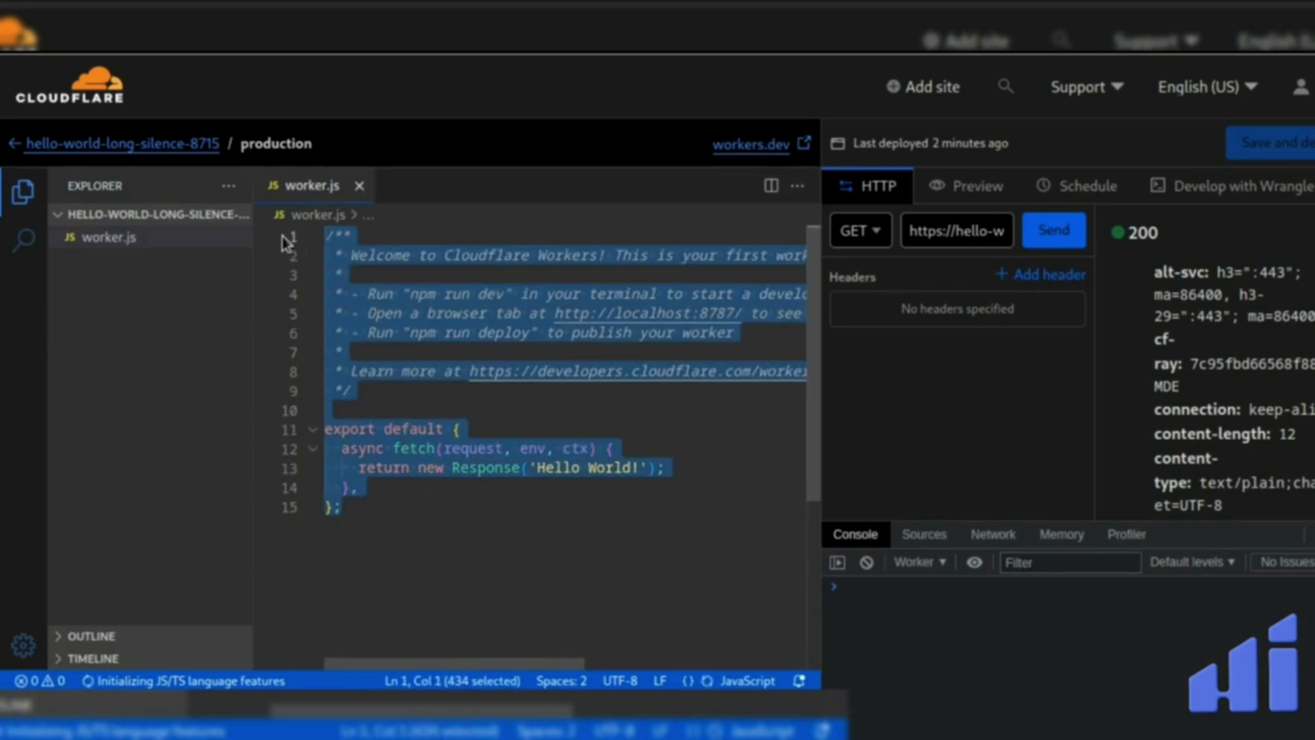
key("BackSpace")
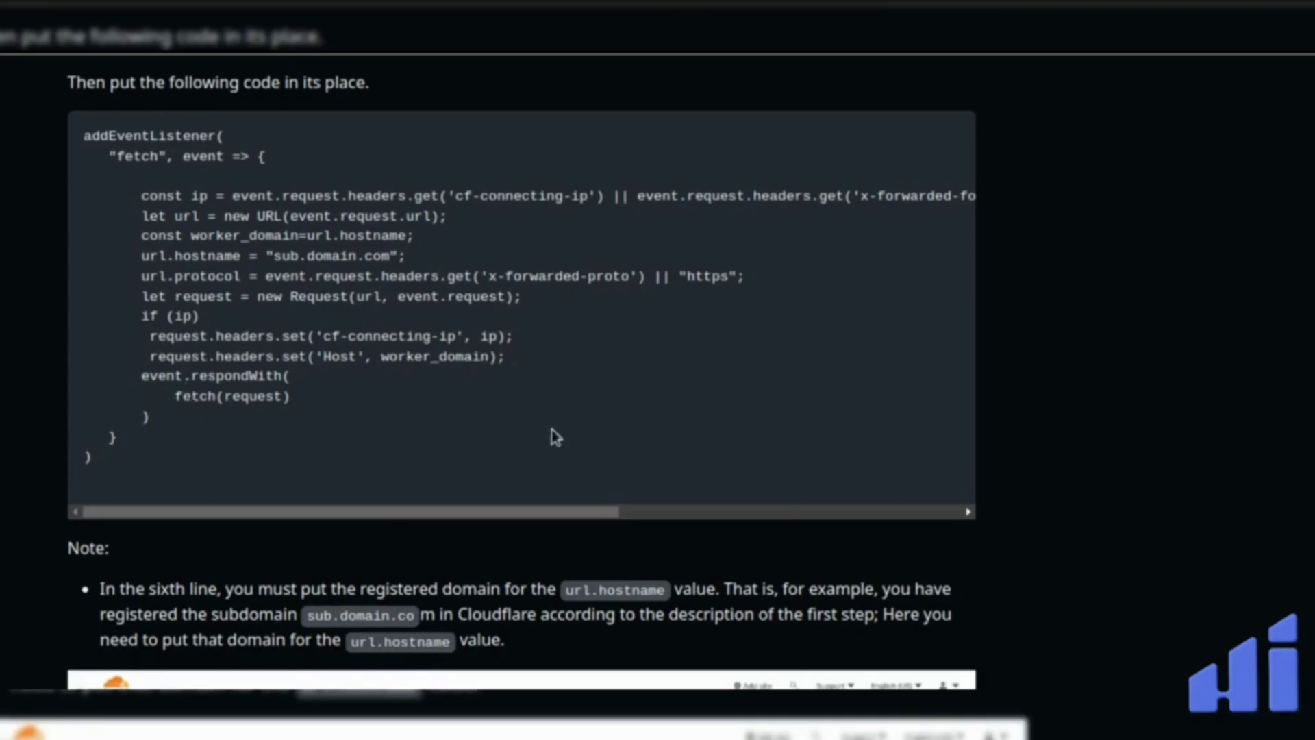
mouse_move(658, 340)
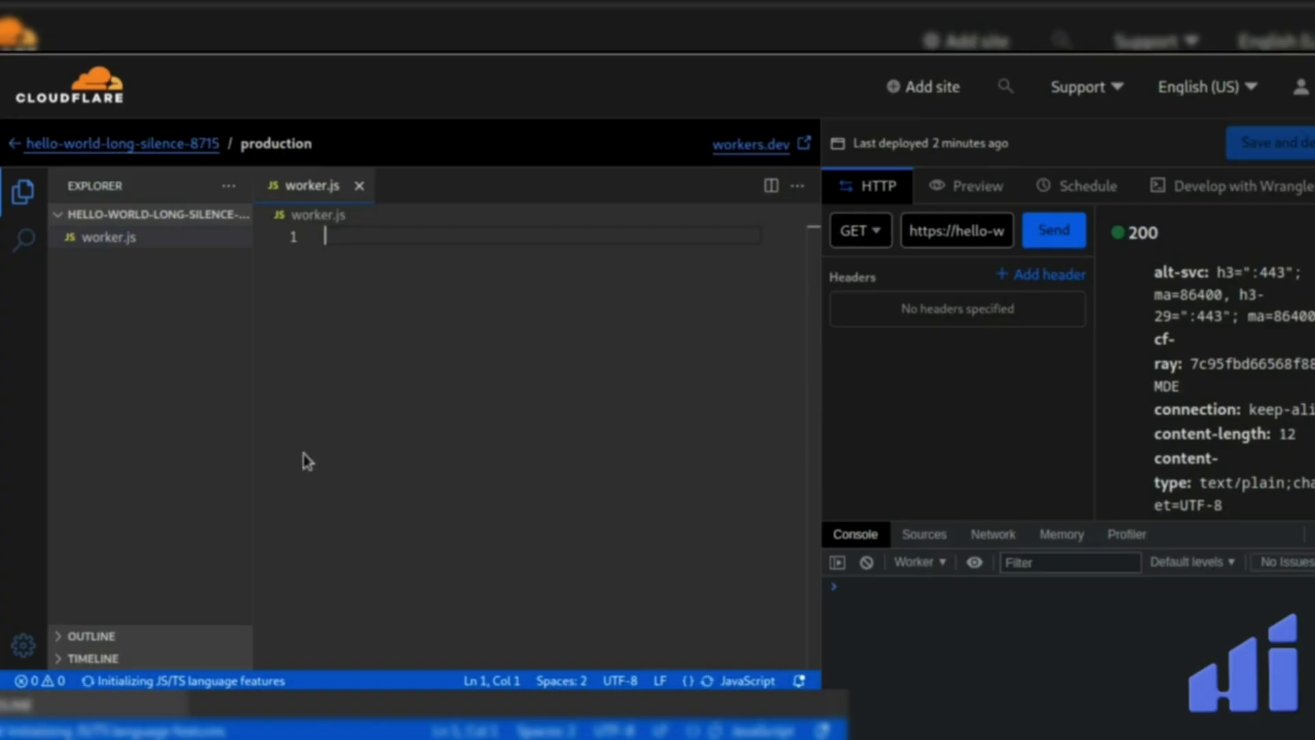
key("ctrl+v")
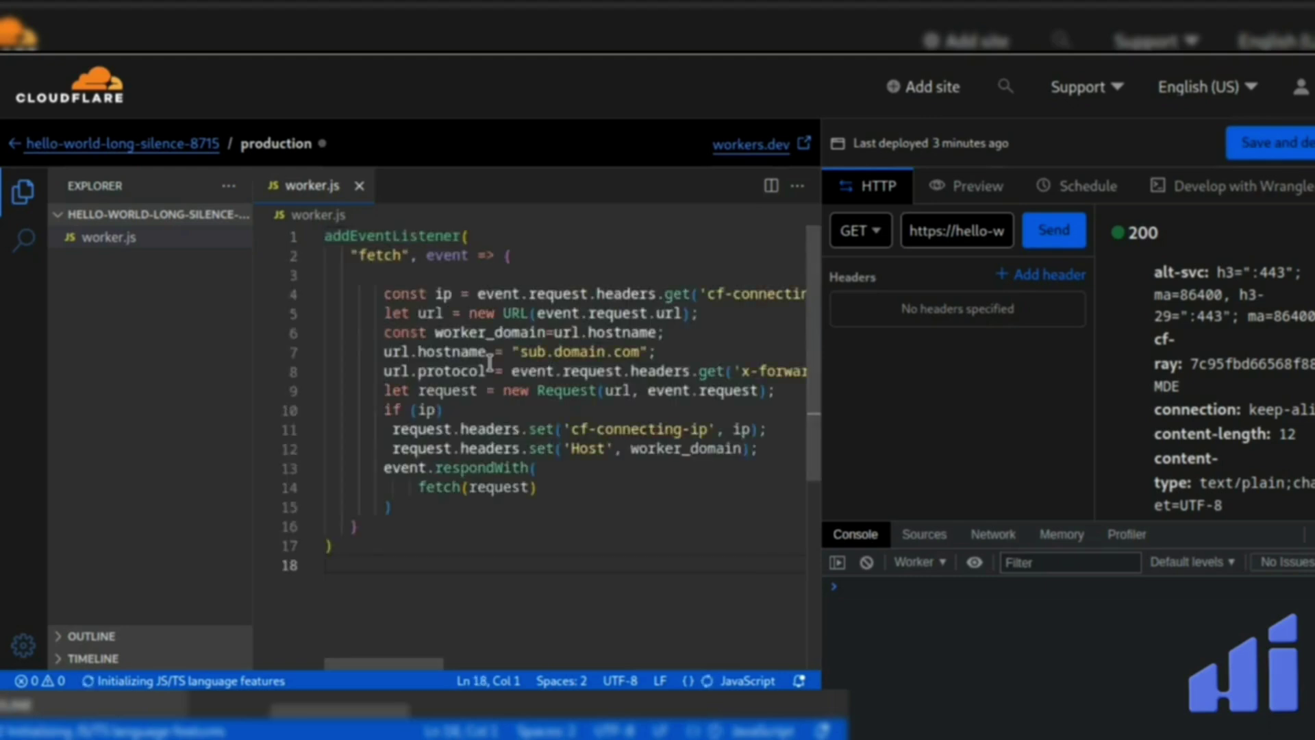
- Change the line 7 hostname to worker.ourwayapp.com and choose Save and deploy
left_click(291, 352)
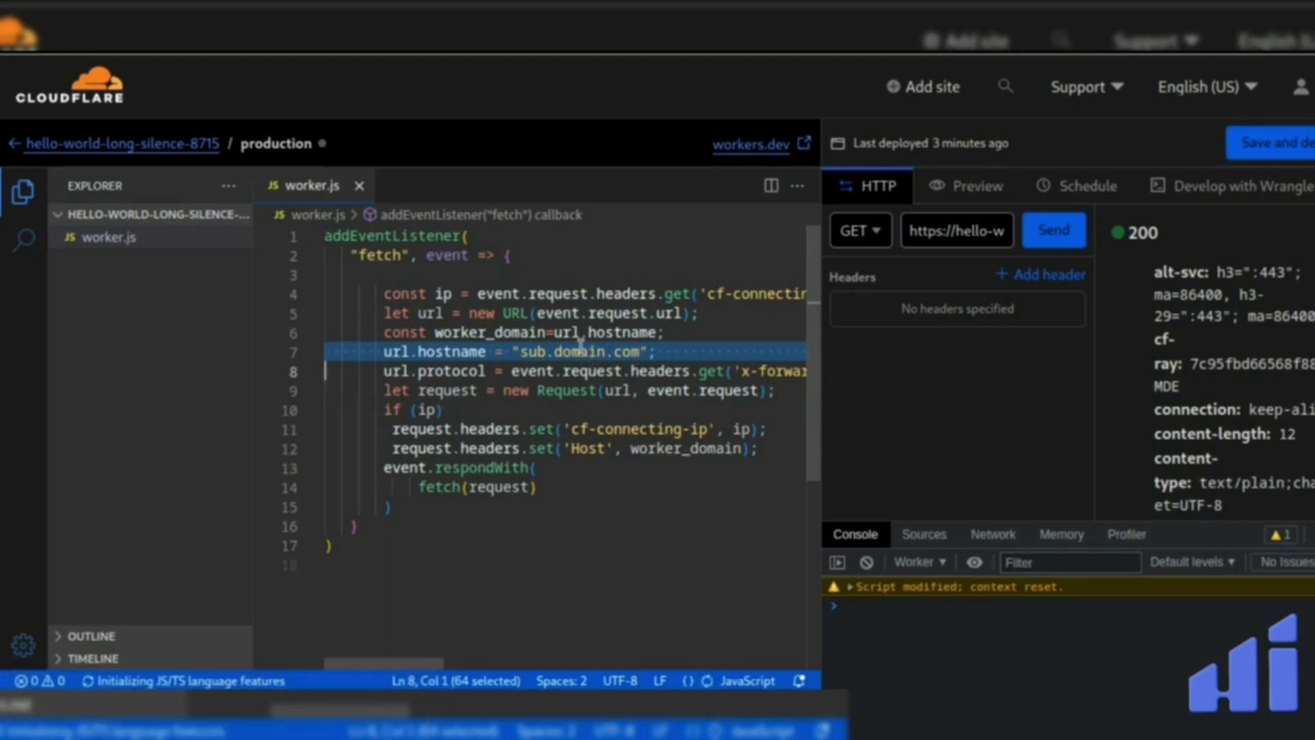
left_click(644, 351)
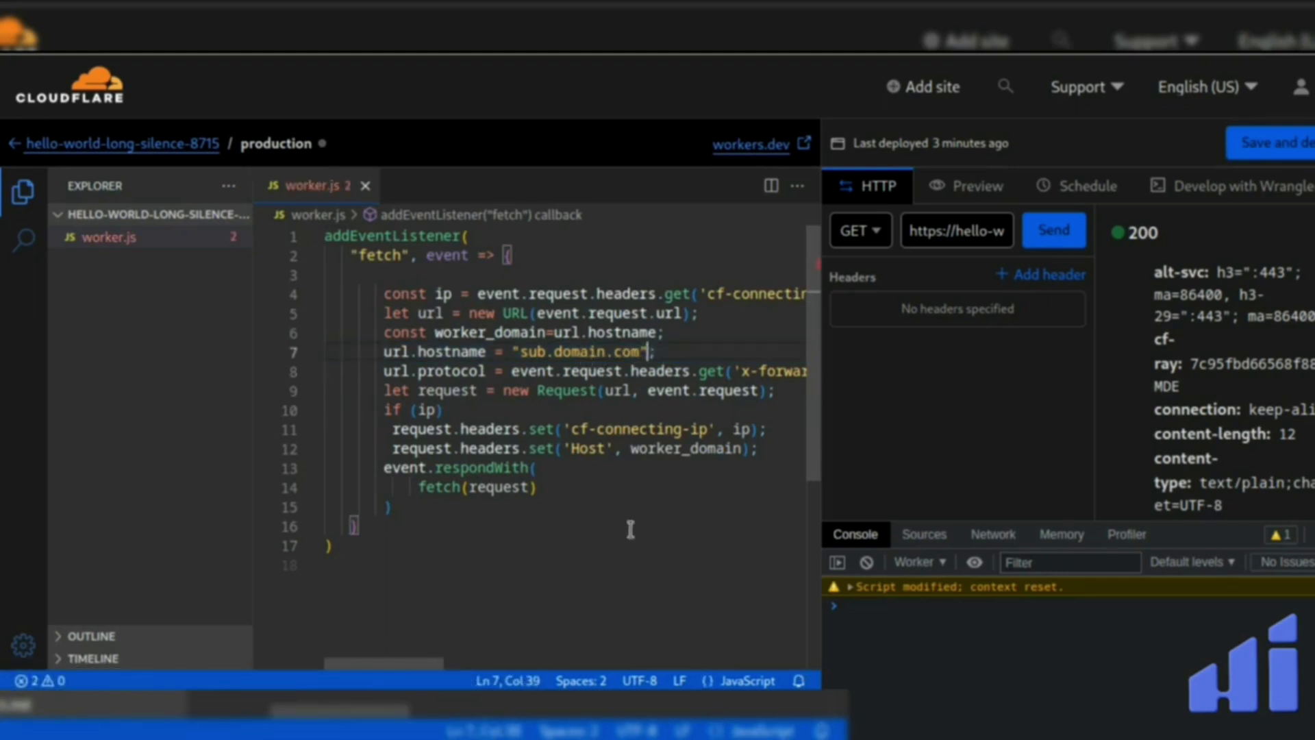
key("BackSpace")
key("BackSpace")
key("BackSpace")
key("BackSpace")
key("BackSpace")
key("BackSpace")
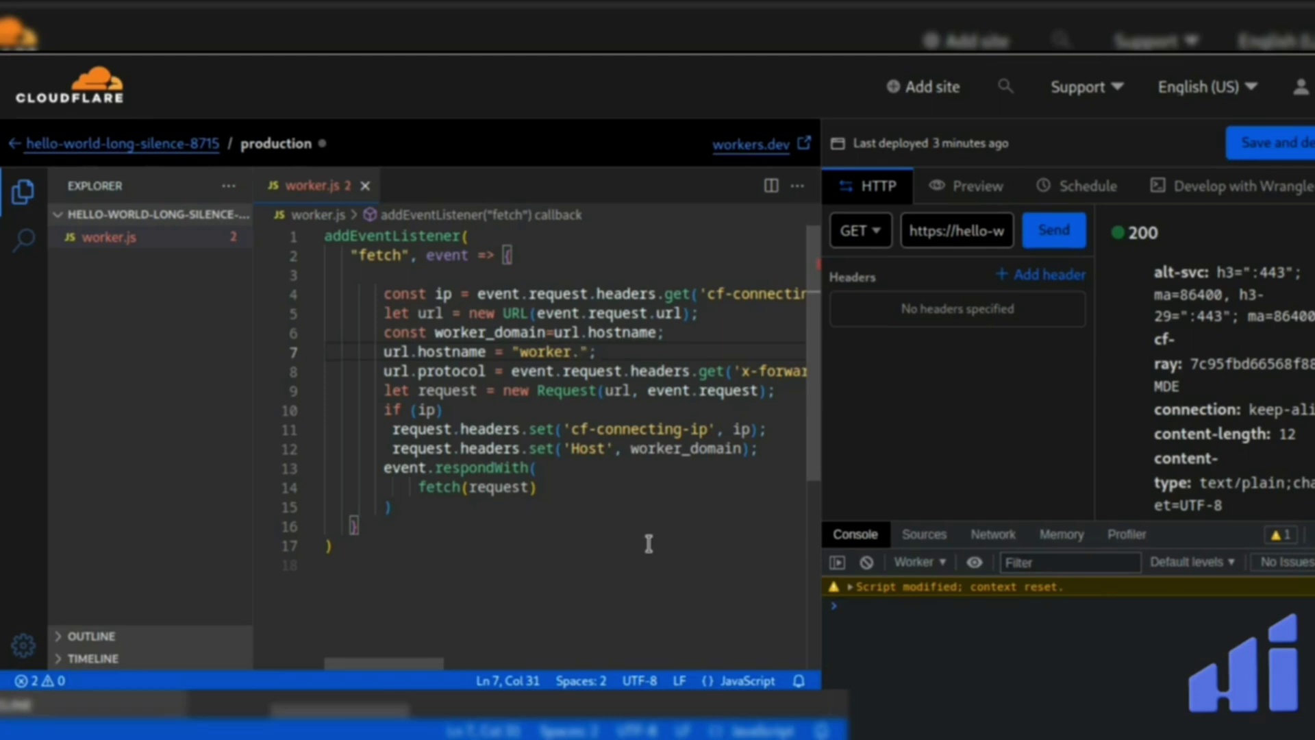
type("our")
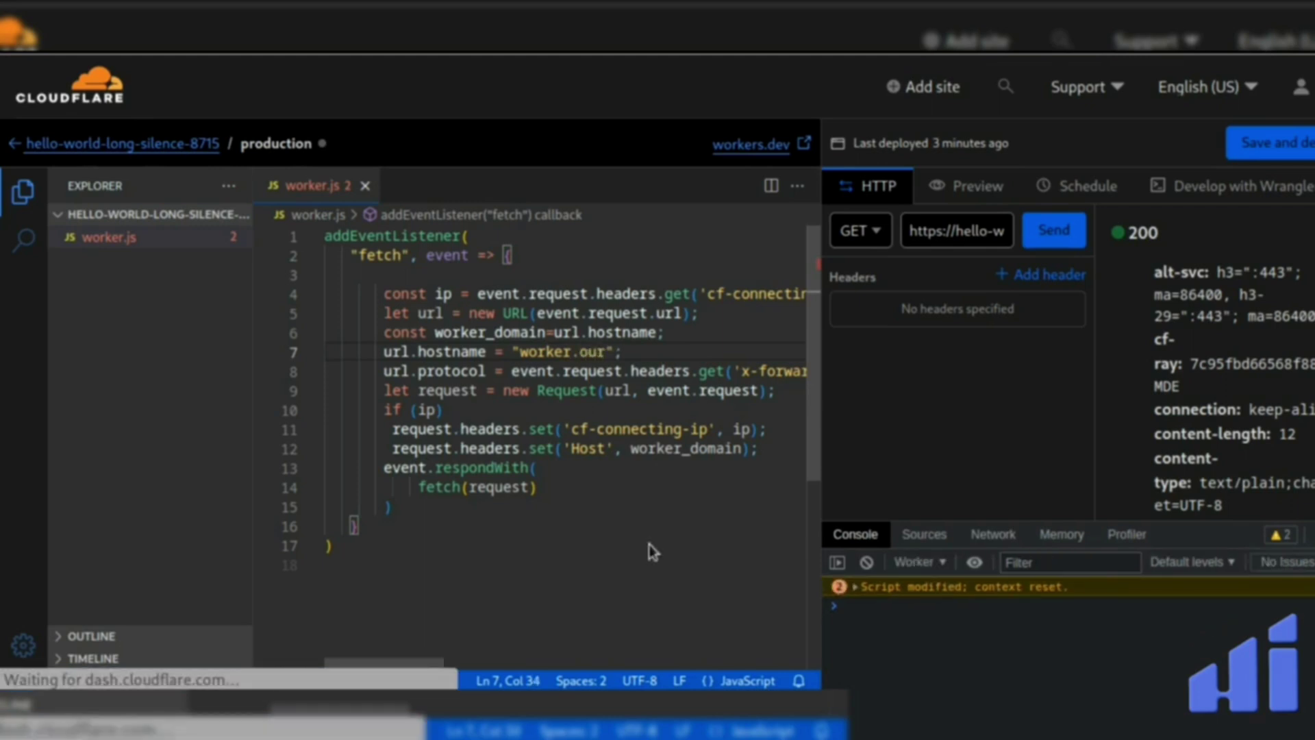
type("wa")
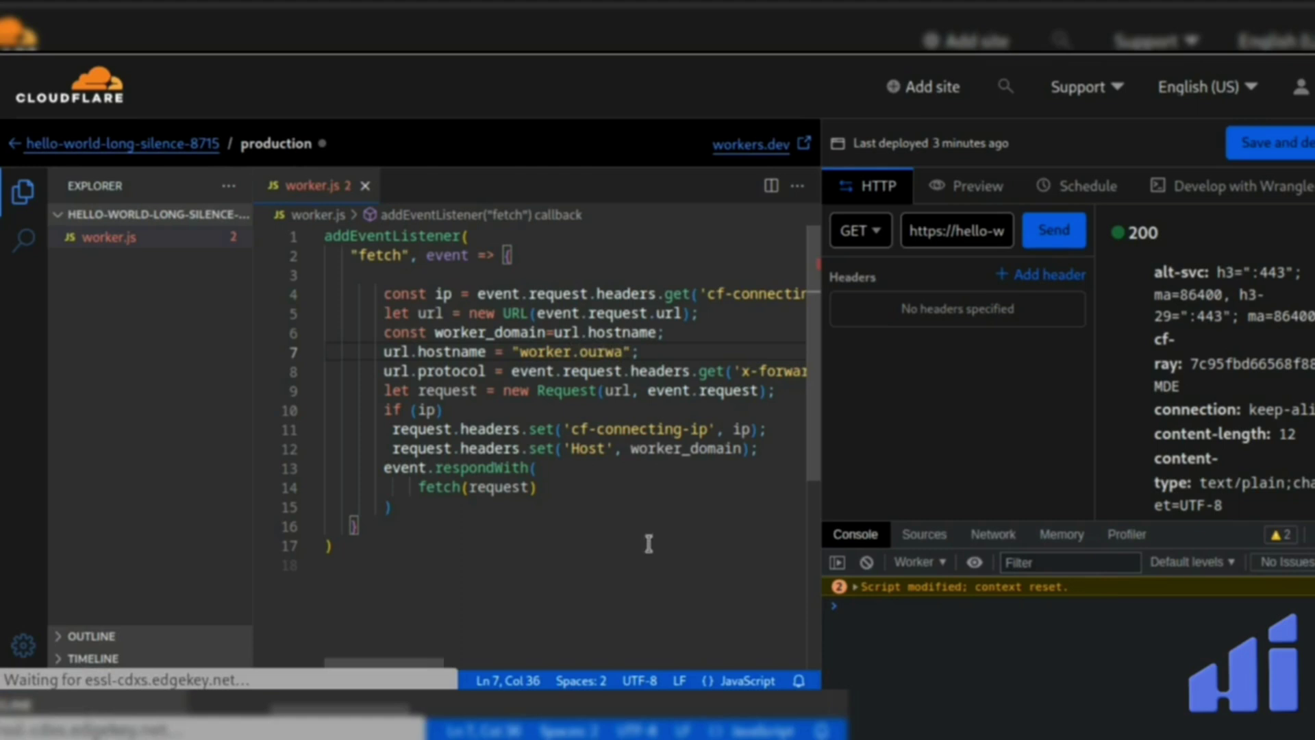
type("yapp.com")
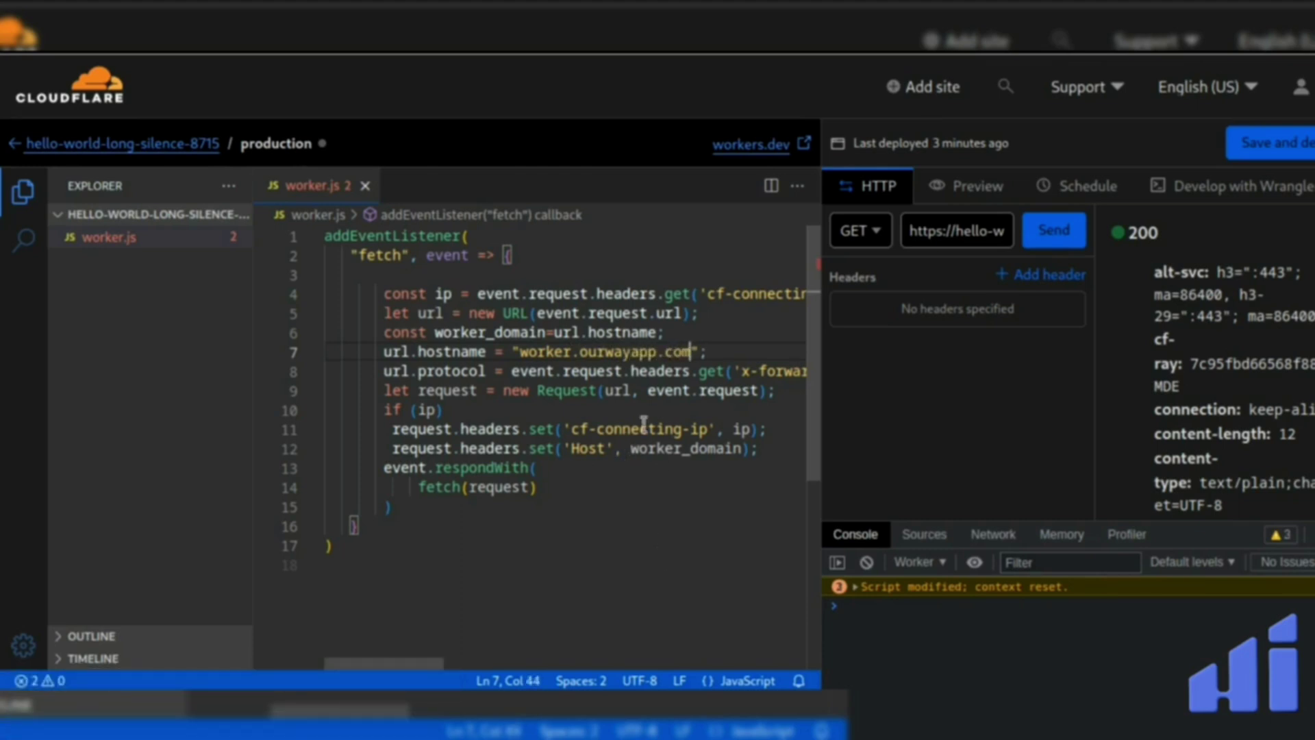
left_click_drag(701, 352, 513, 352)
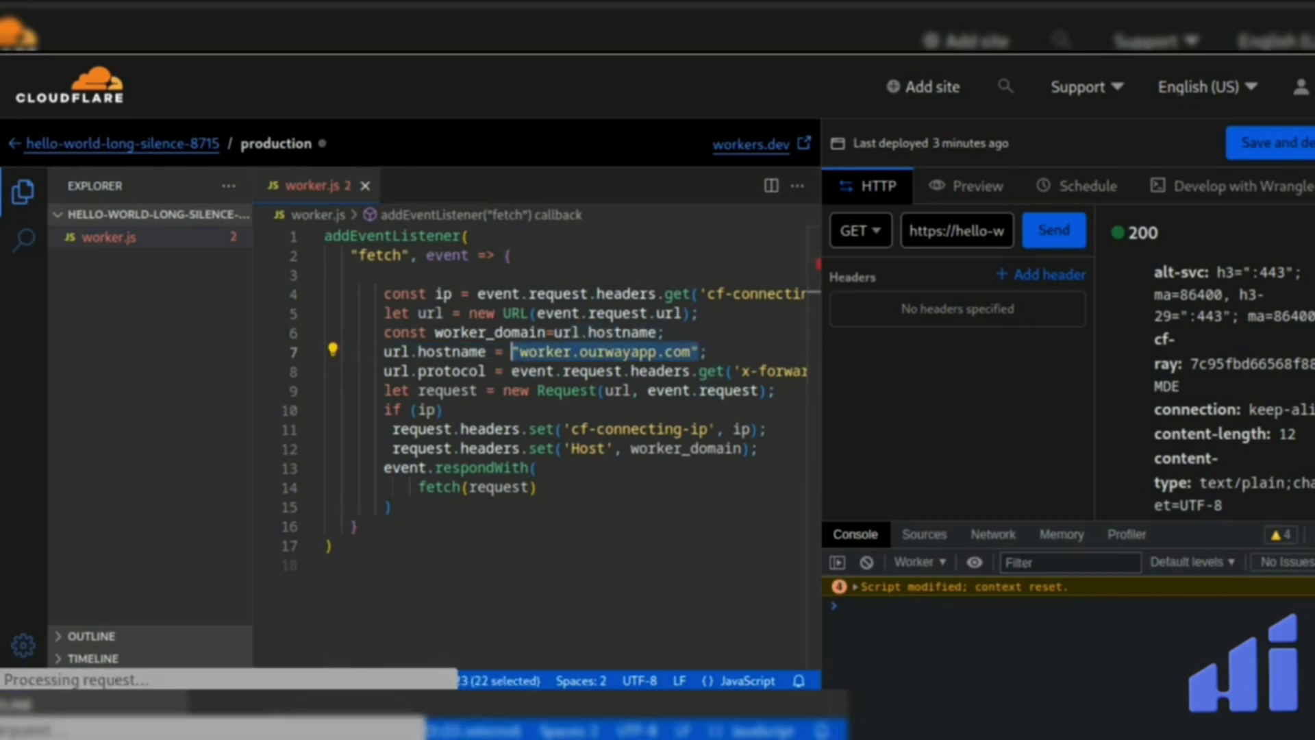
scroll(1233, 363, "down", 2)
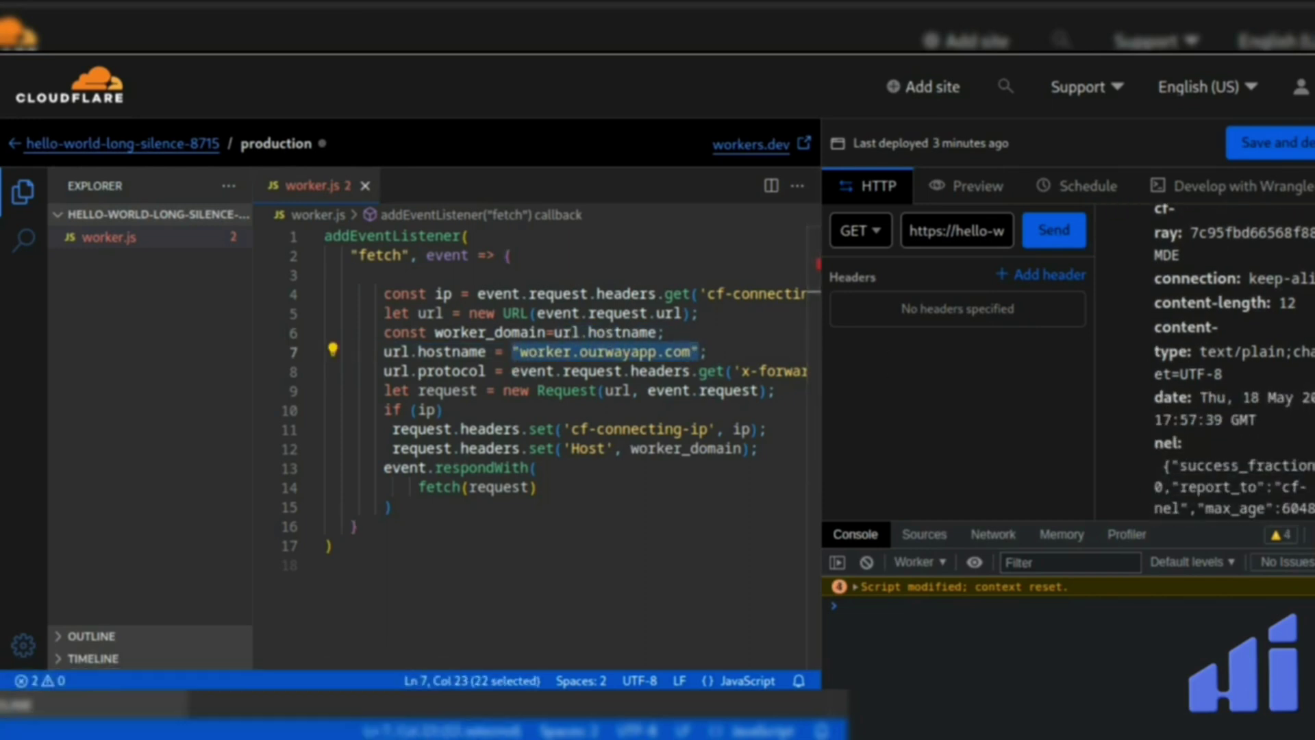
left_click(1281, 145)
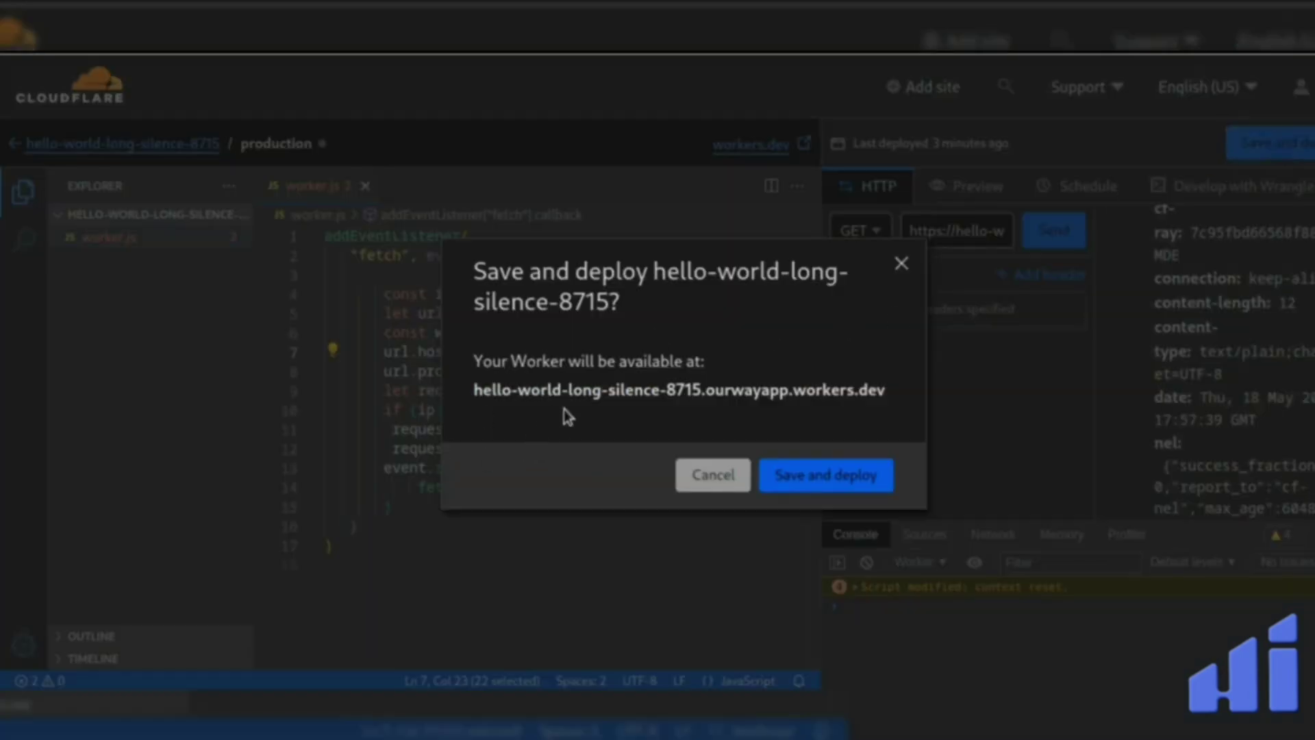
- Copy the worker's workers.dev address
triple_click(596, 392)
right_click(595, 392)
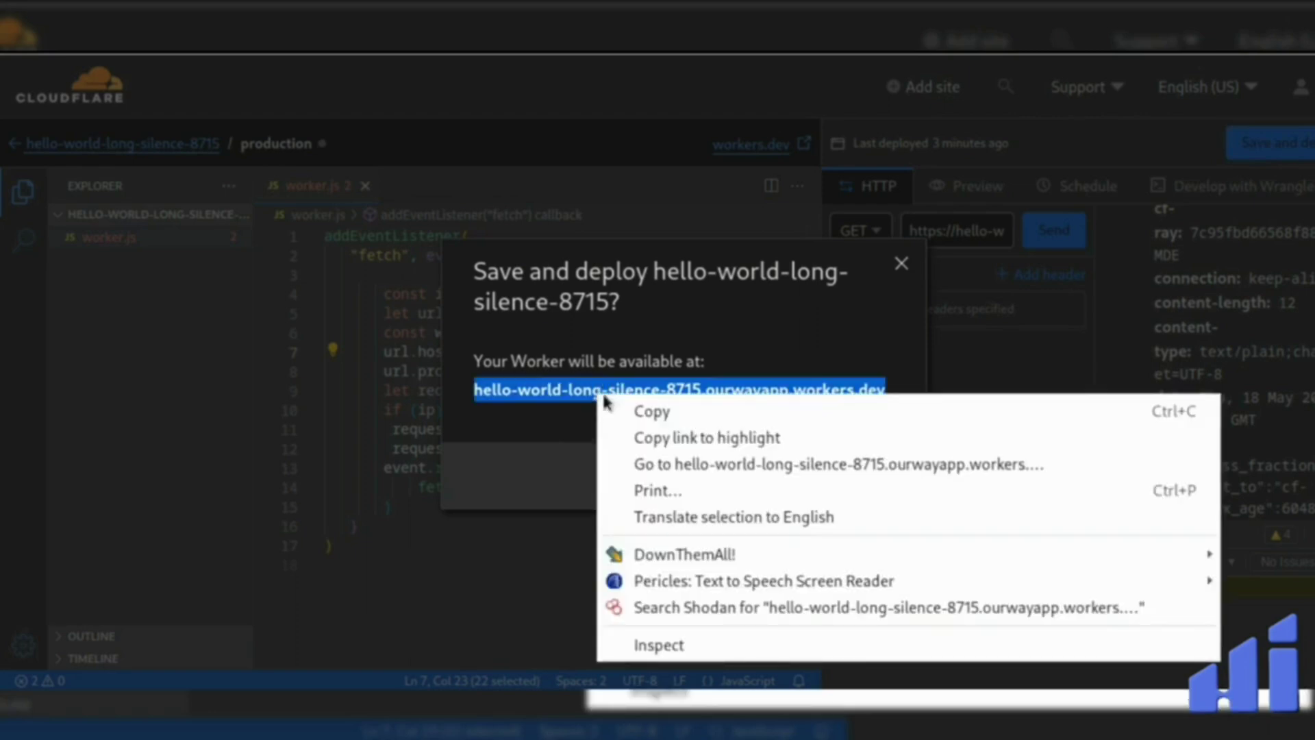
left_click(700, 405)
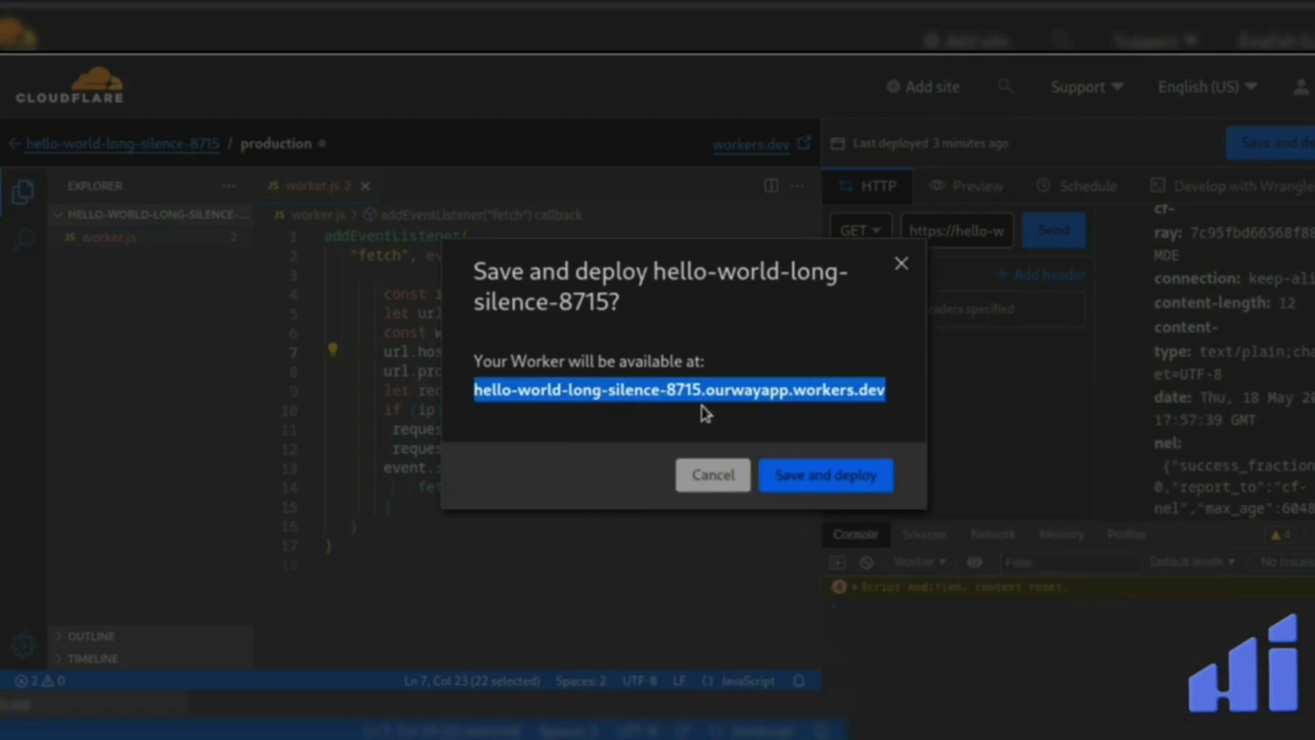
- Confirm the deployment and send a test request, which returns a 301 response
left_click(829, 476)
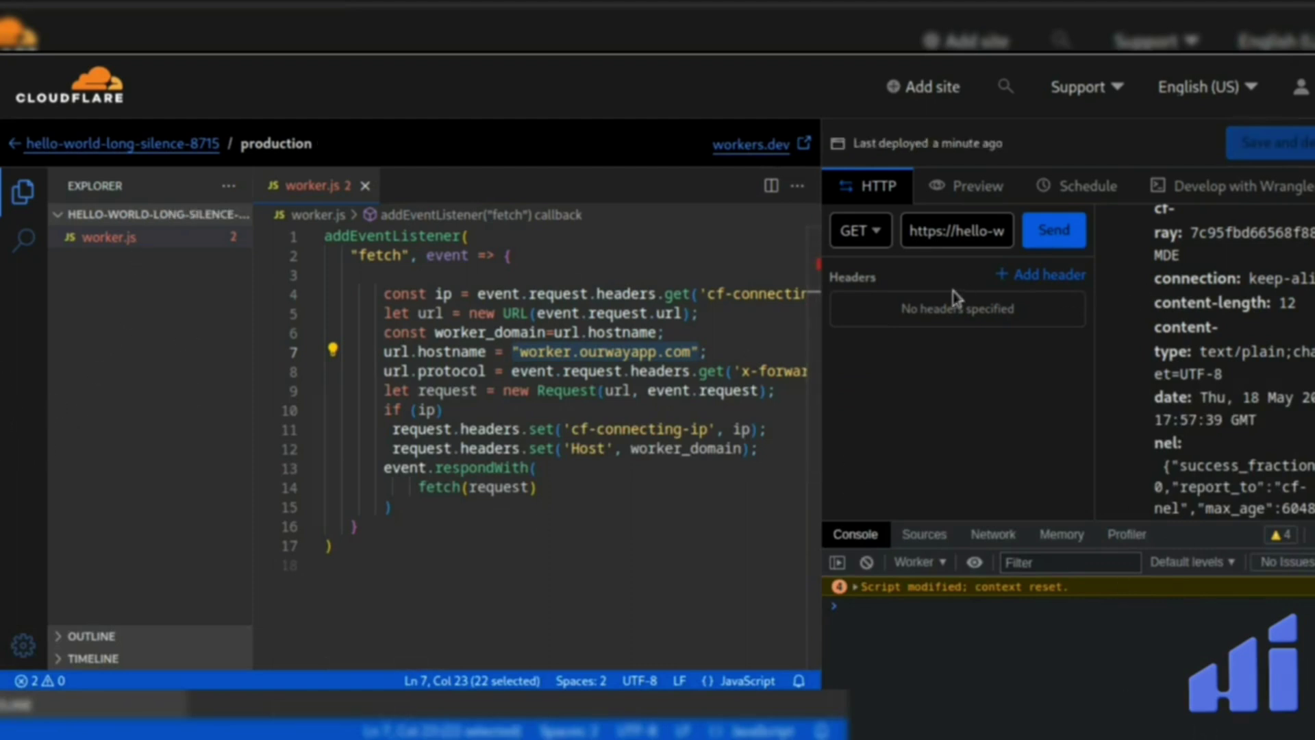
left_click(1064, 241)
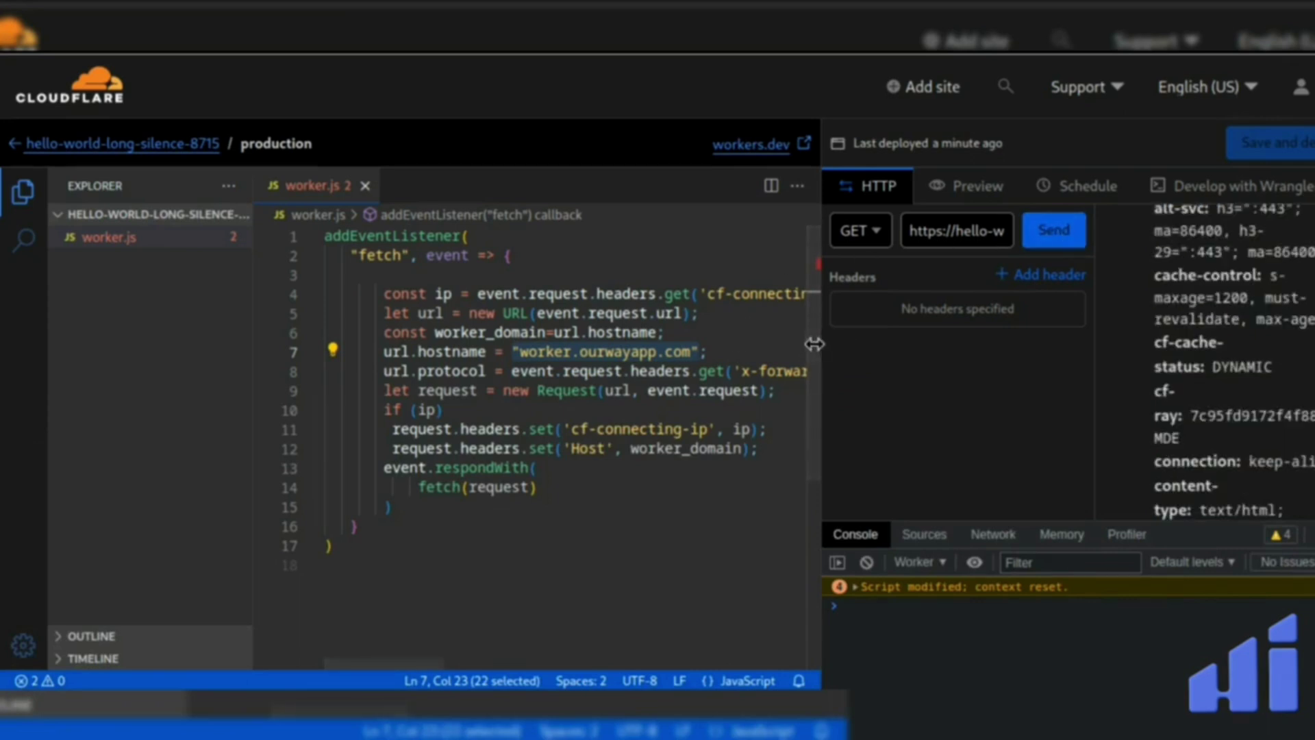
left_click_drag(825, 350, 603, 310)
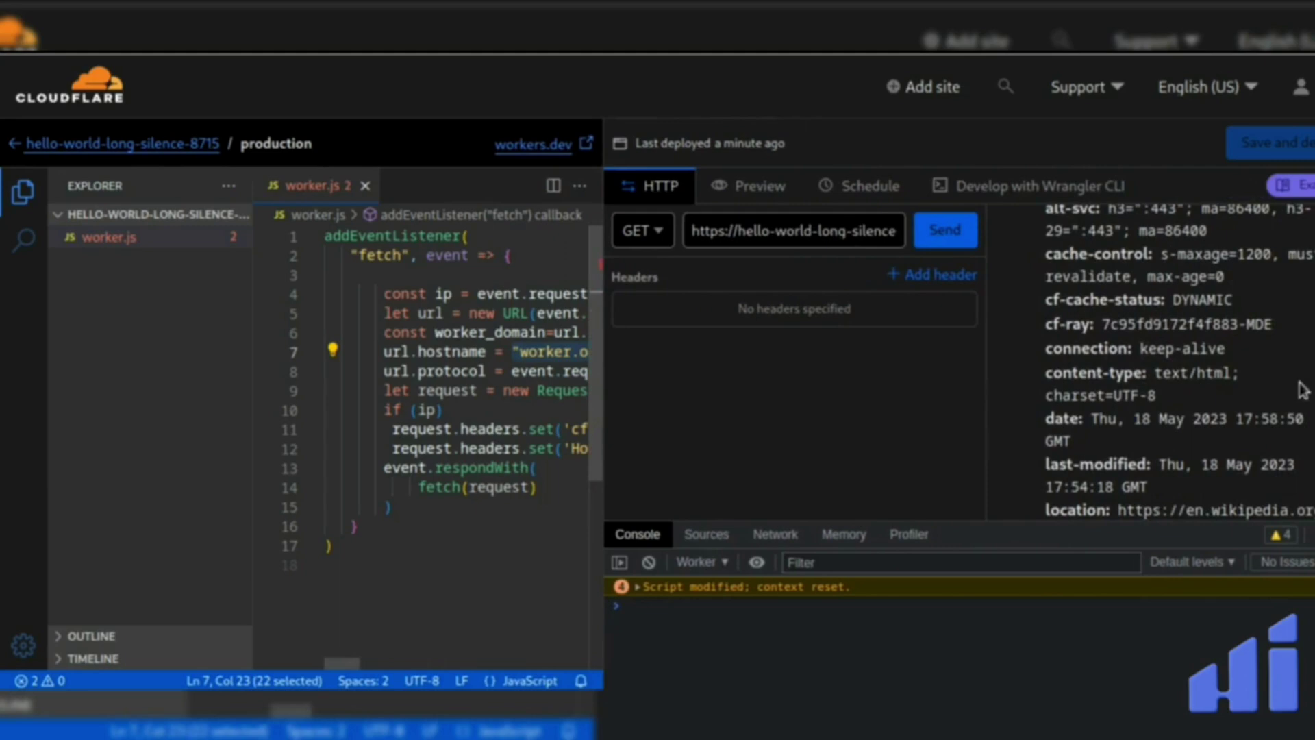
scroll(1165, 364, "up", 2)
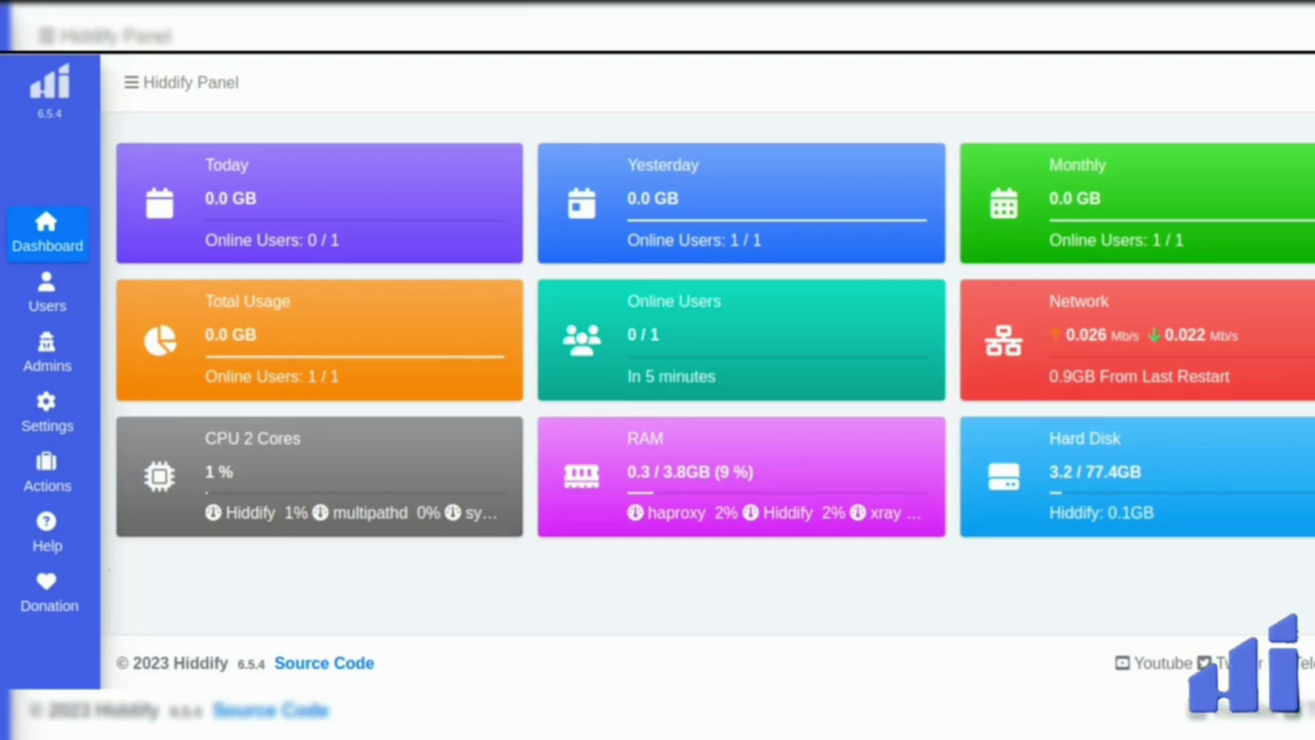
- Go to Settings > Domains and click Create for a new domain entry
mouse_move(46, 473)
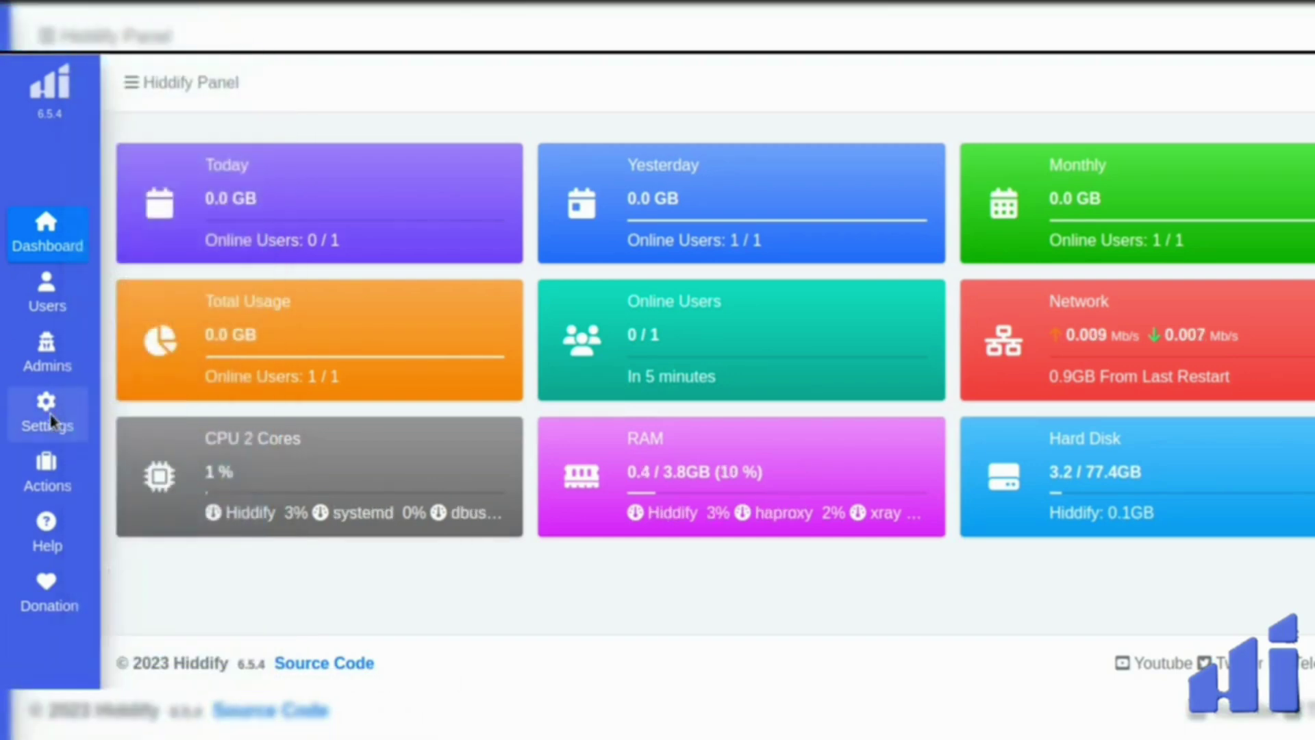
left_click(60, 419)
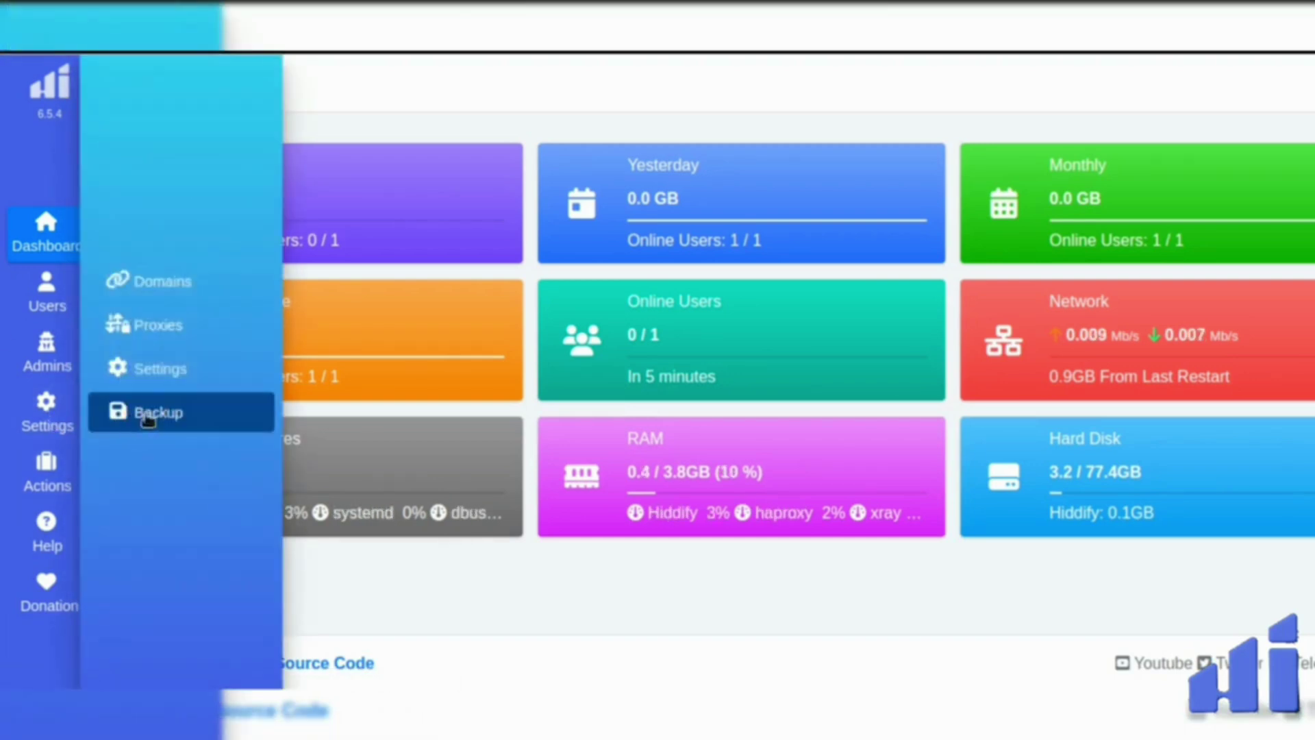
left_click(160, 291)
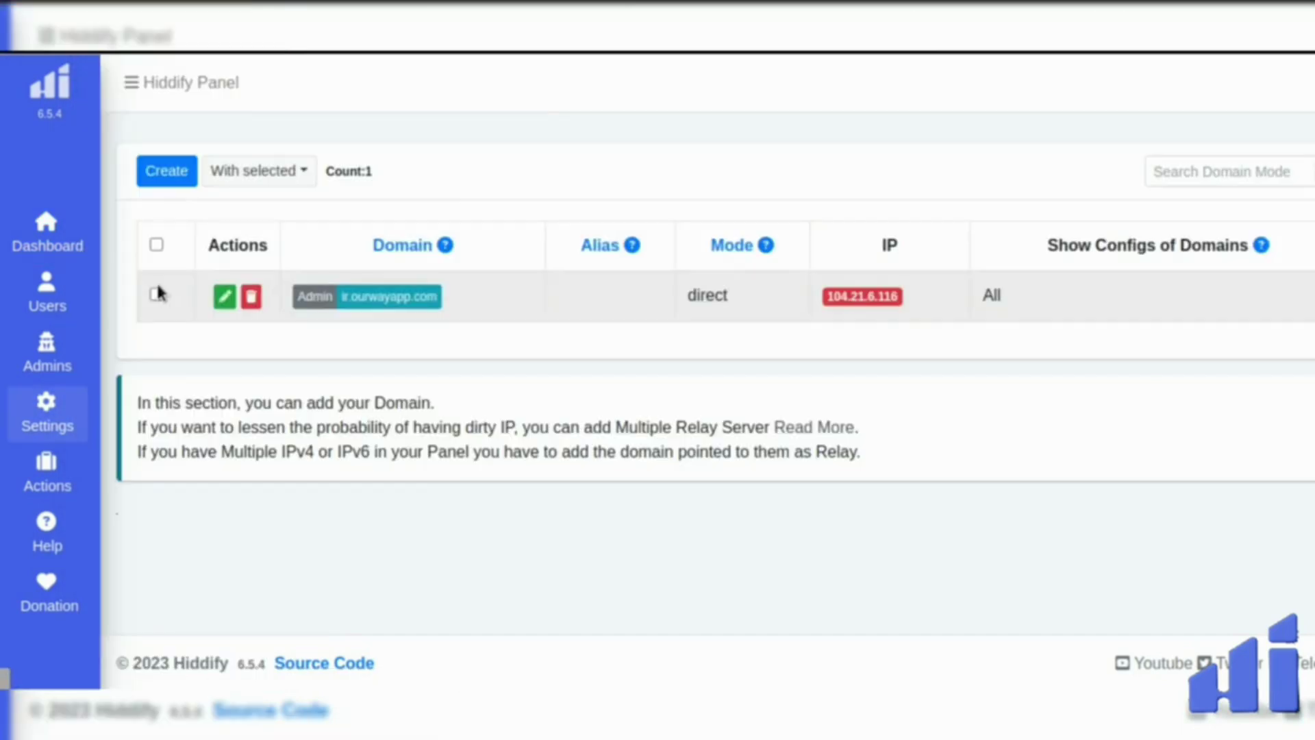
left_click(176, 174)
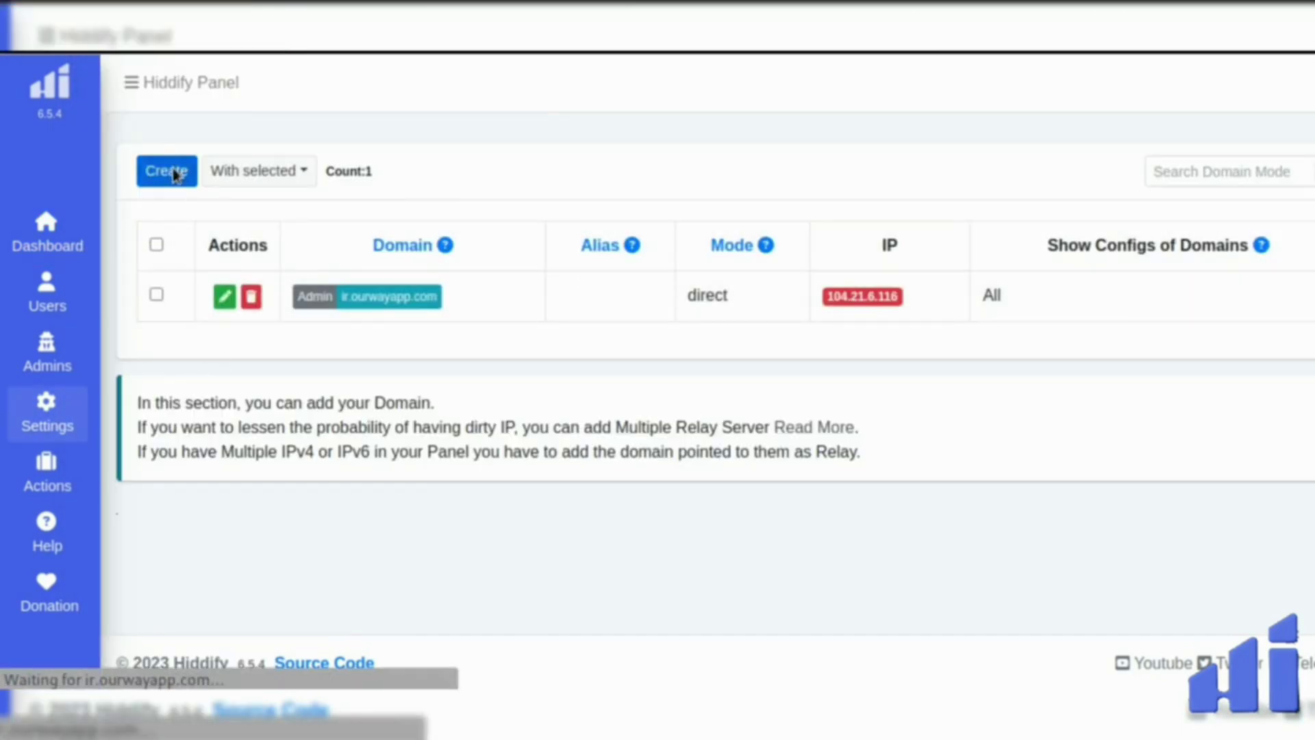
- Set Domain to hello-world-long-silence-8715.ourwayapp.workers.dev with mode auto_cdn_ip
left_click(322, 334)
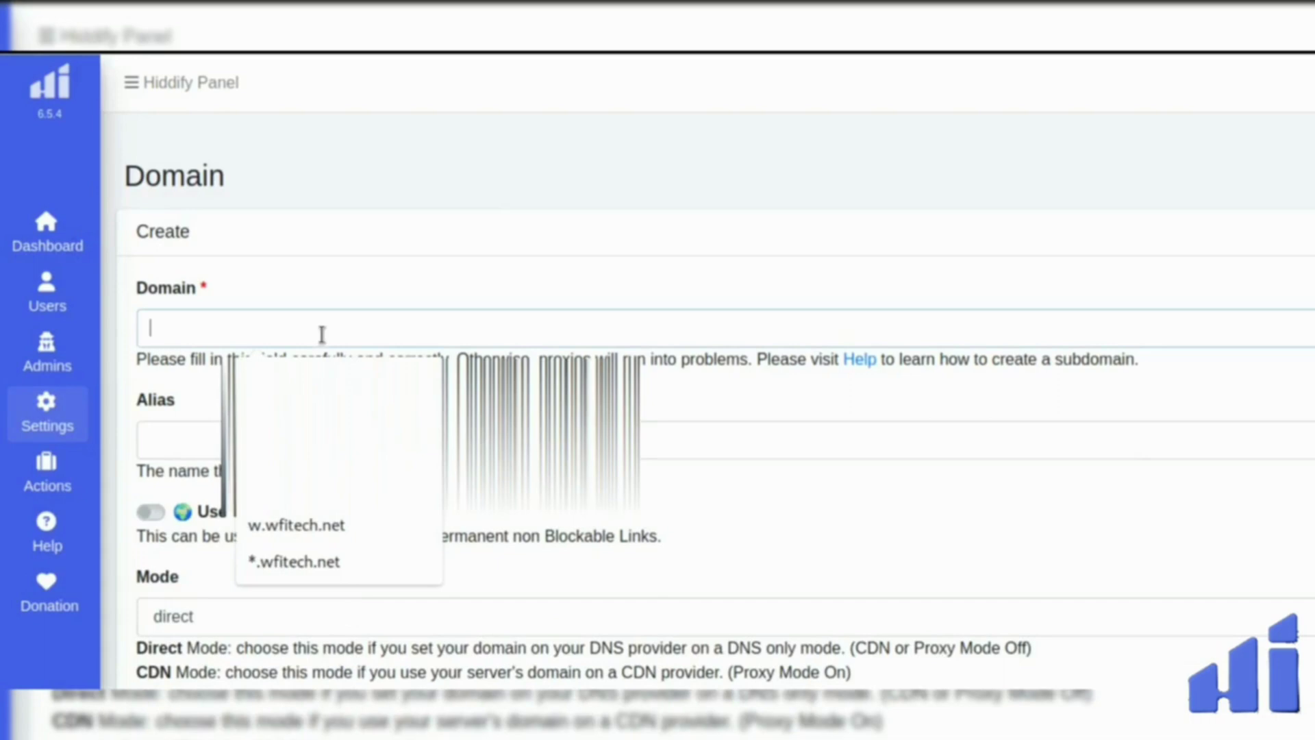
key("ctrl+v")
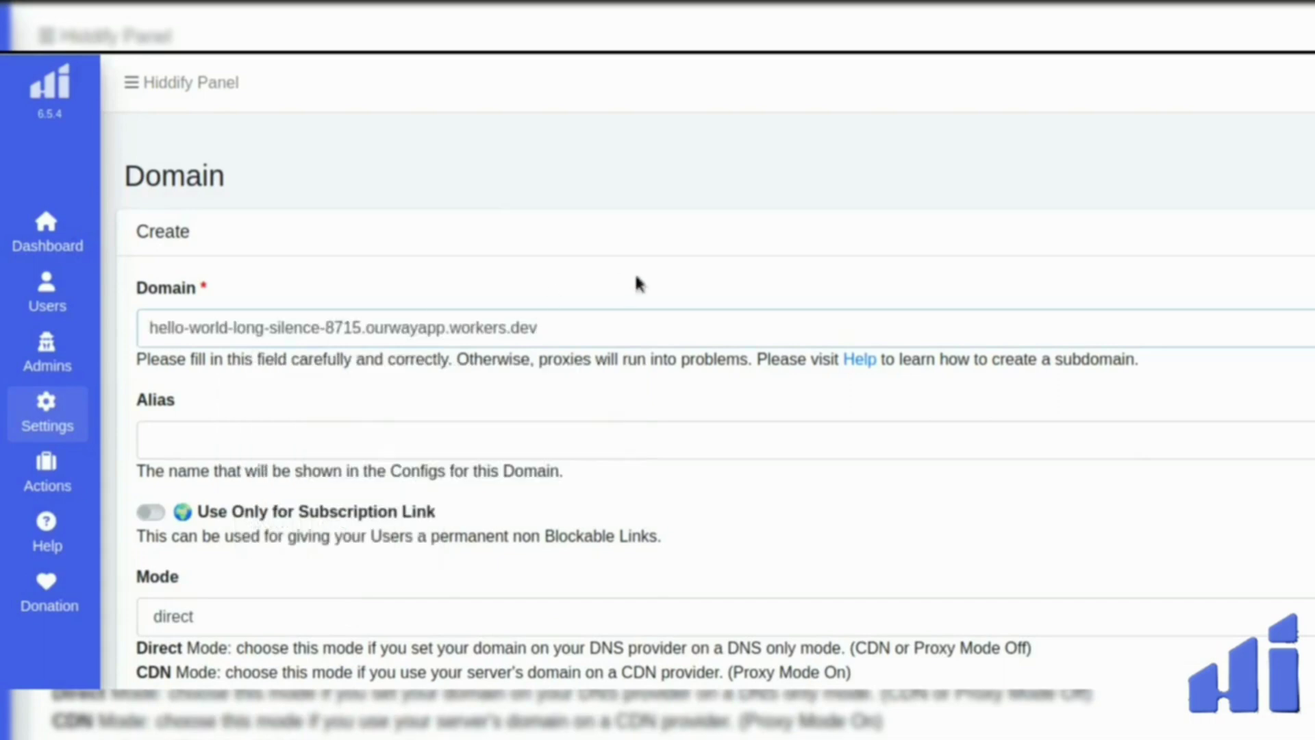
key("ctrl+a")
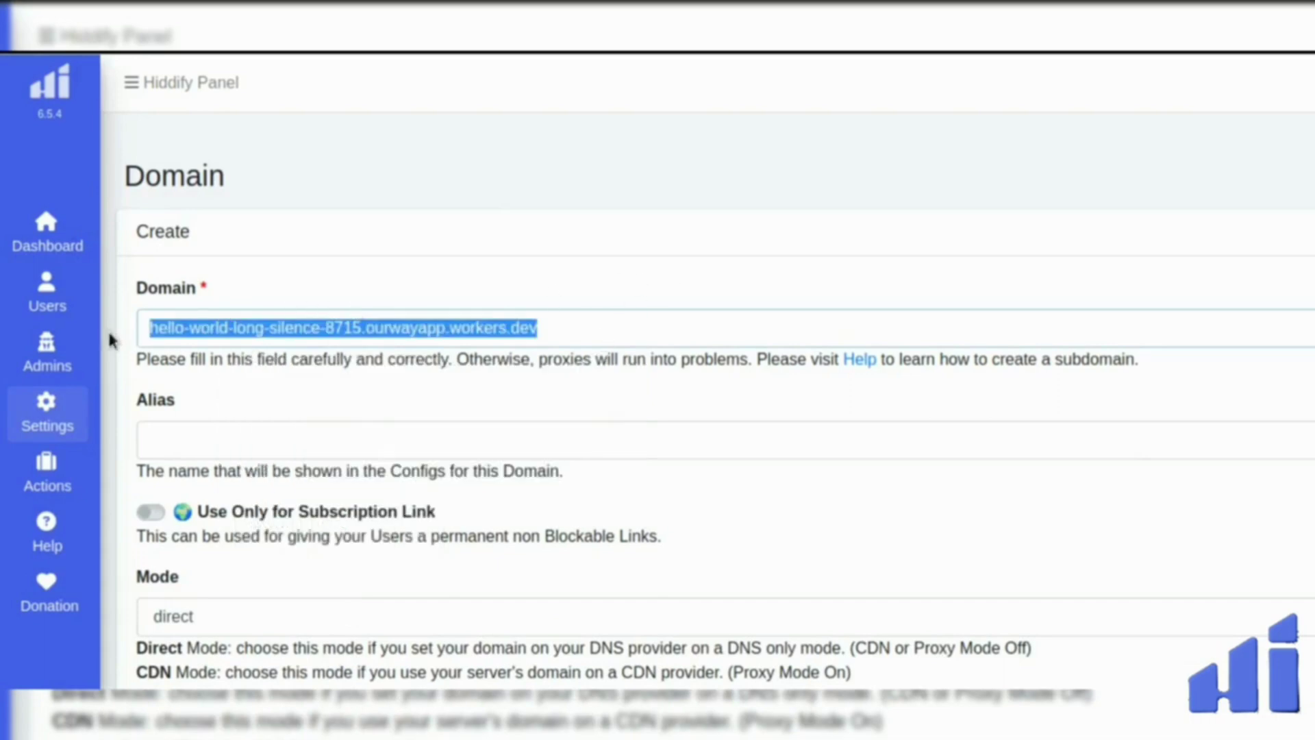
scroll(685, 308, "down", 4)
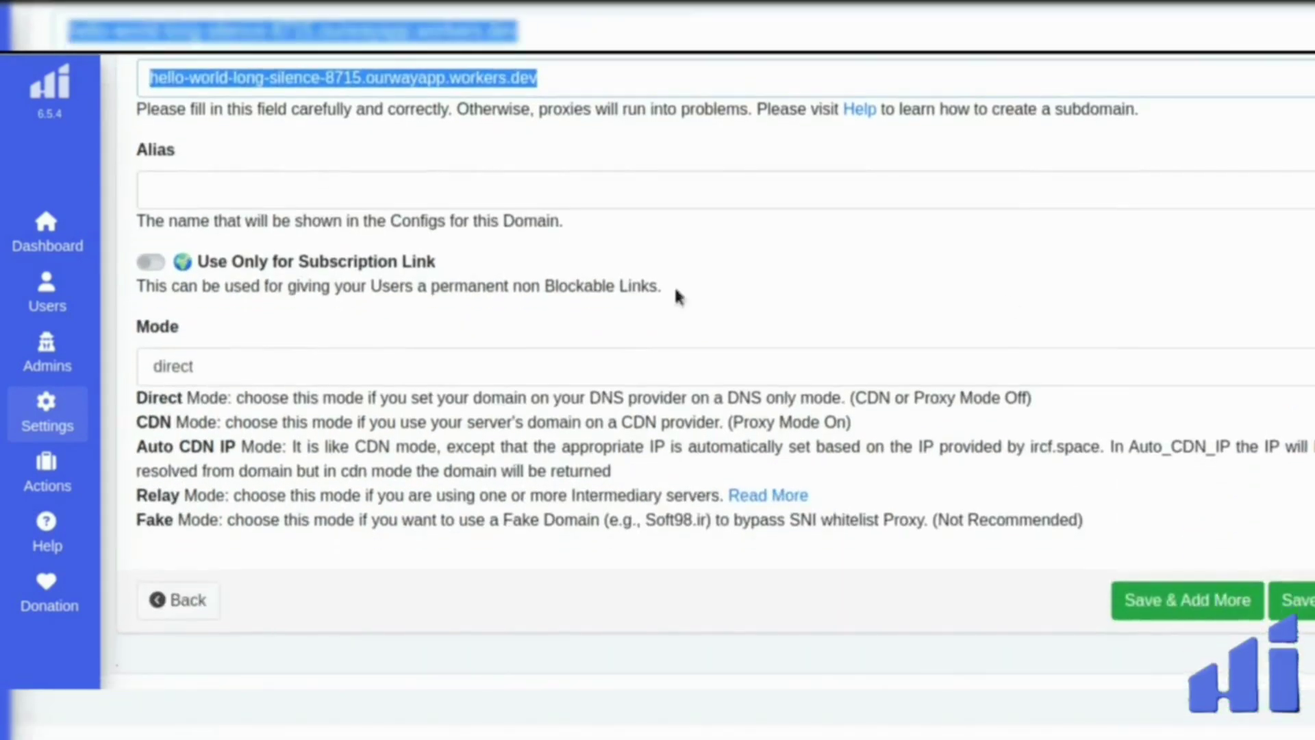
left_click(249, 362)
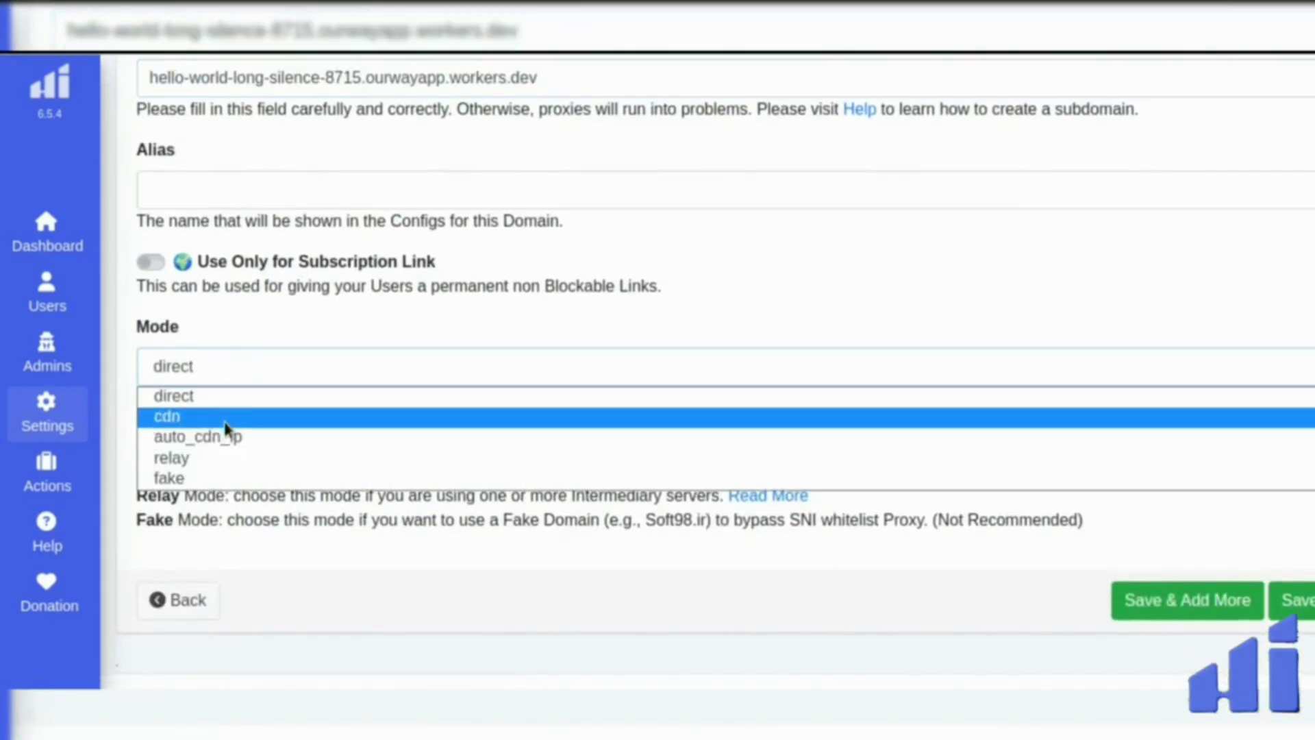
left_click(256, 416)
left_click(299, 373)
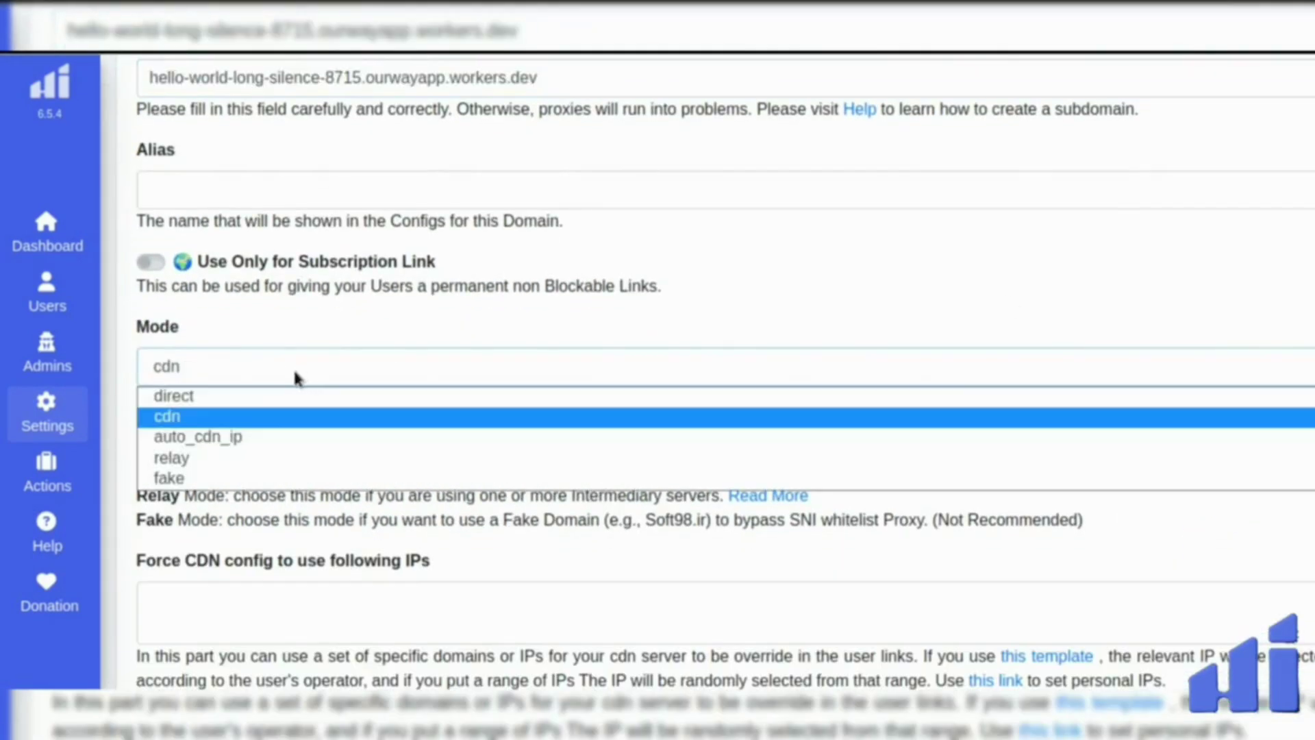
left_click(241, 422)
left_click(266, 372)
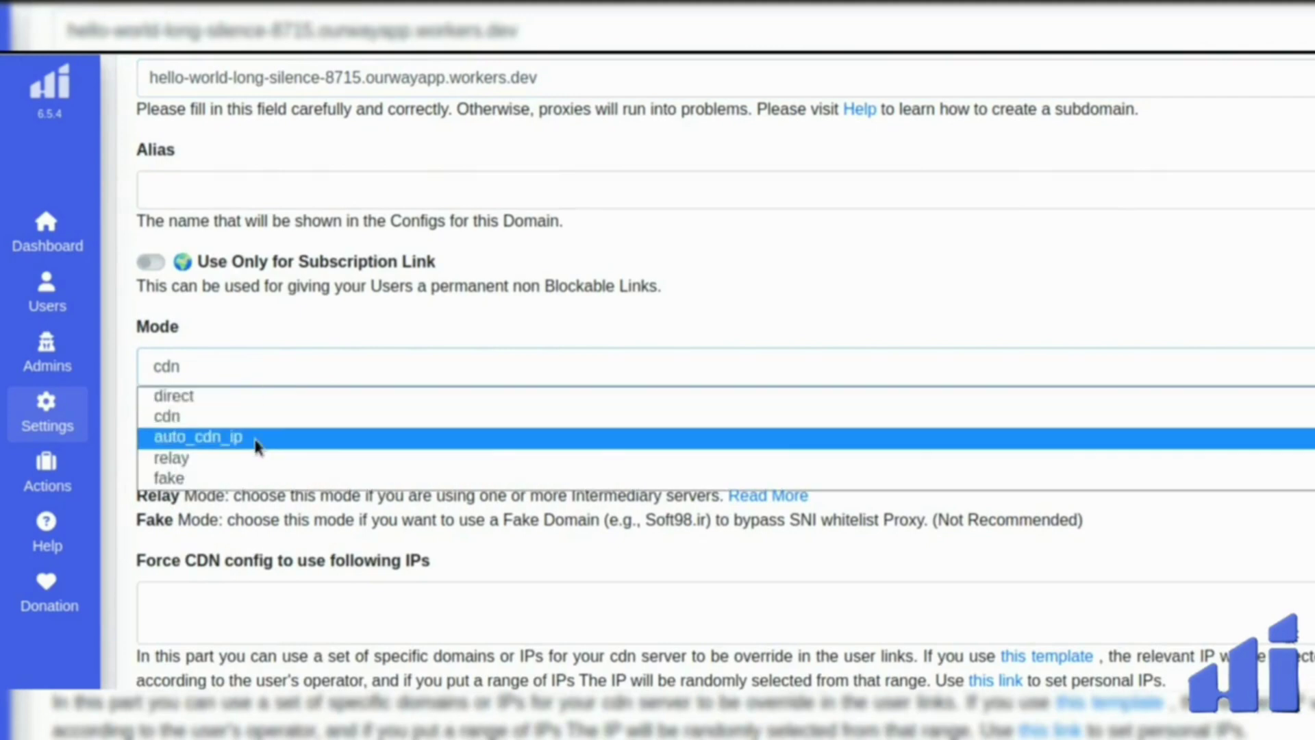
left_click(258, 437)
- Open the 'this template' IP list link in a new tab
scroll(700, 168, "down", 3)
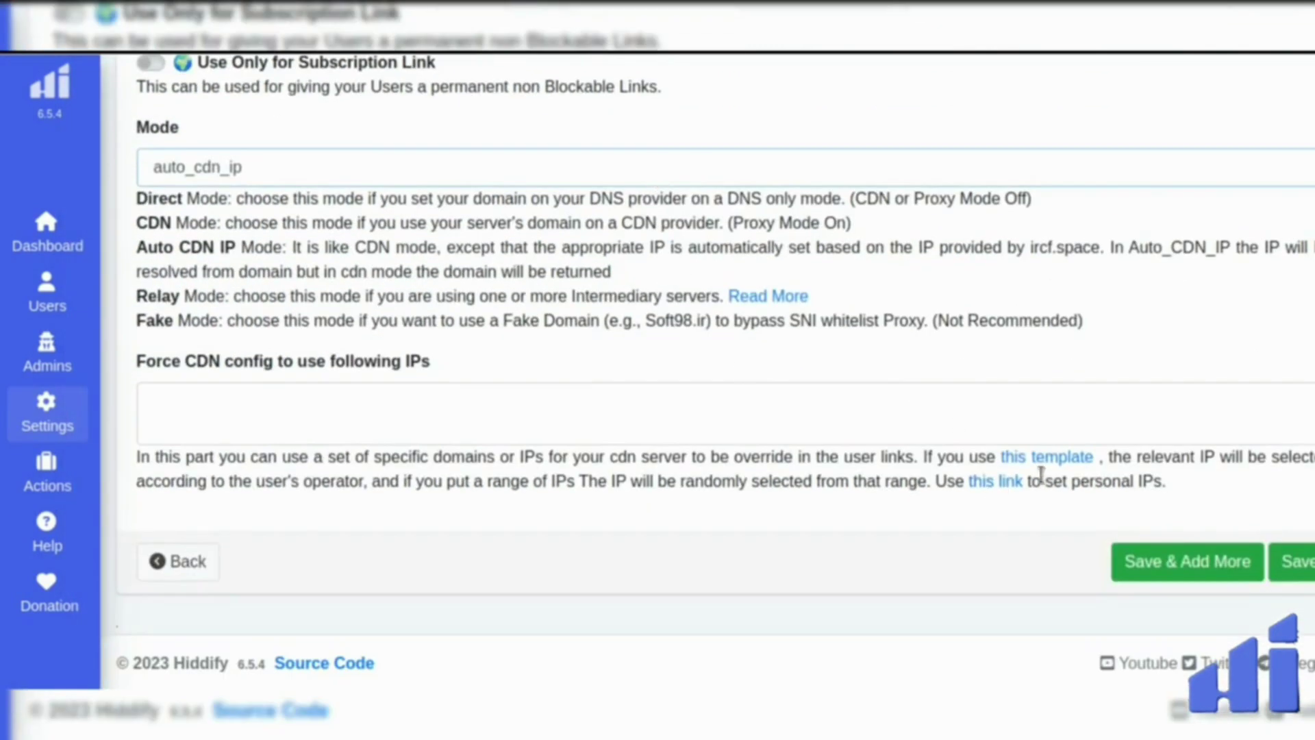
right_click(1086, 457)
left_click(1158, 169)
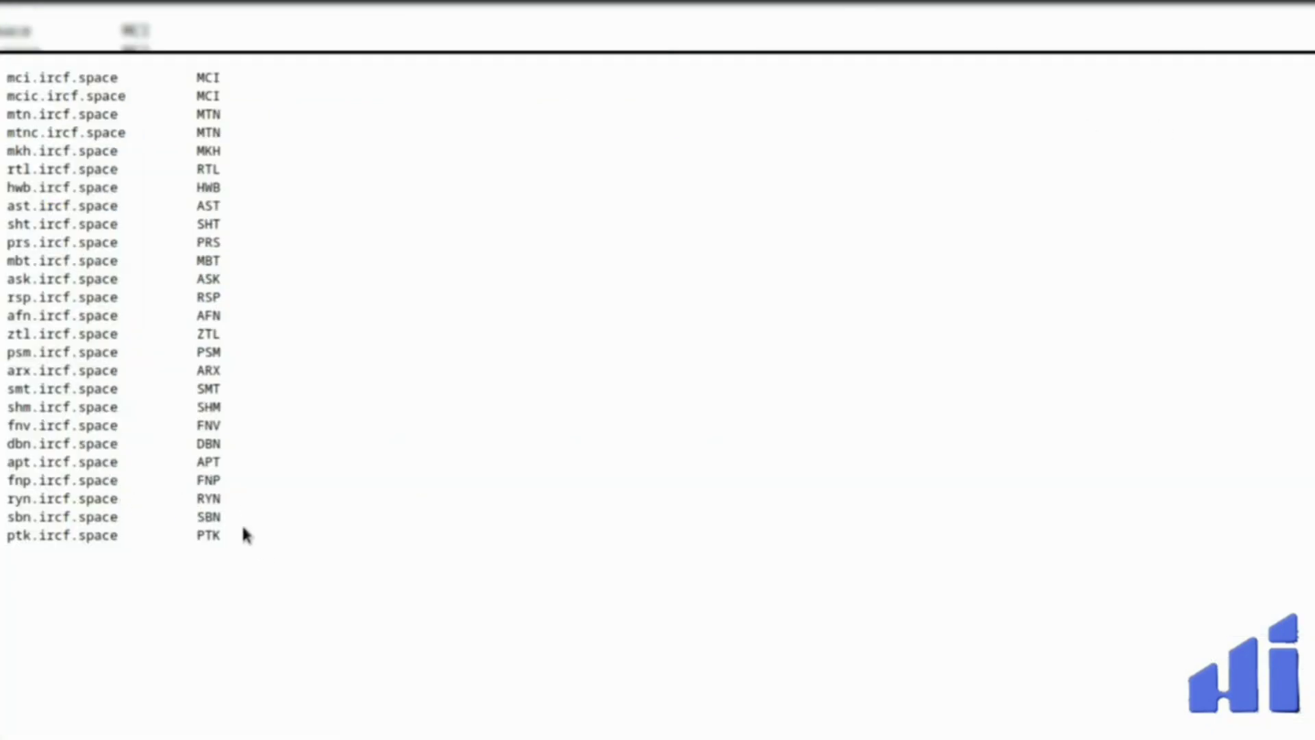
- Copy the ircf.space operator list into 'Force CDN config to use following IPs'
left_click_drag(247, 534, 1, 65)
right_click(103, 261)
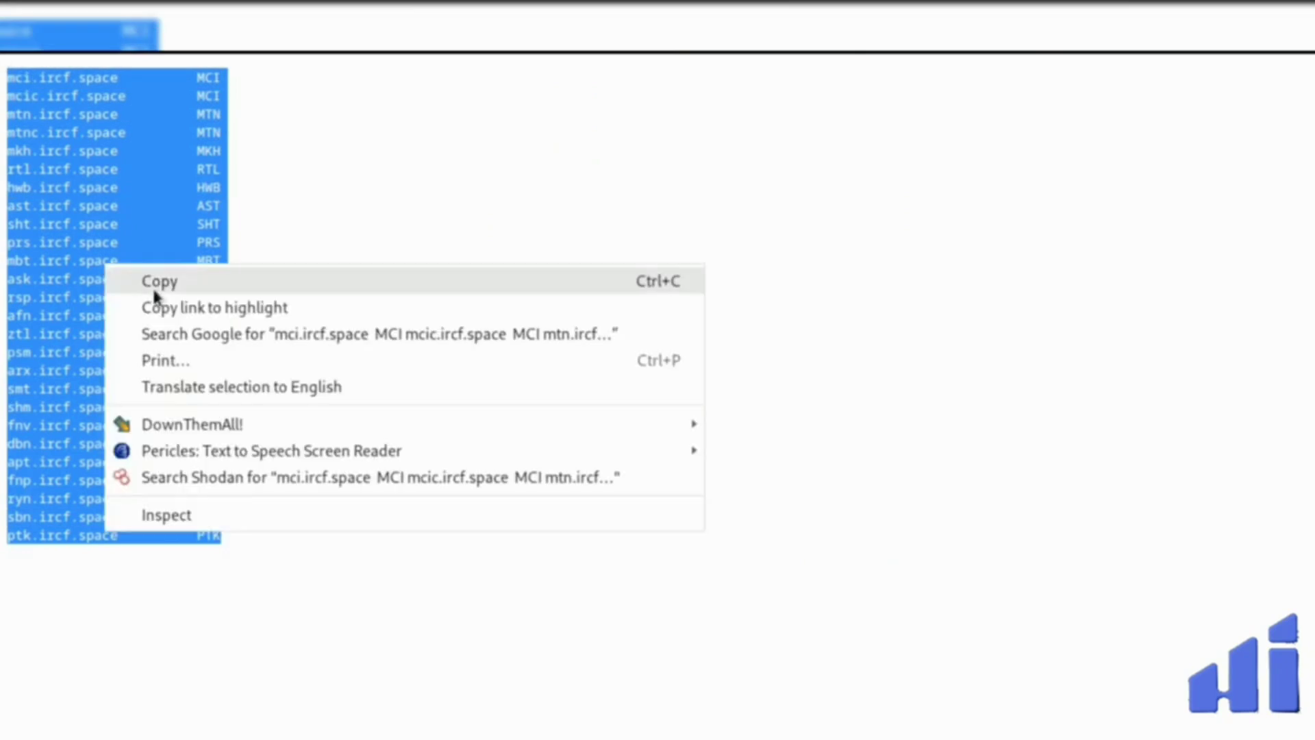
left_click(158, 284)
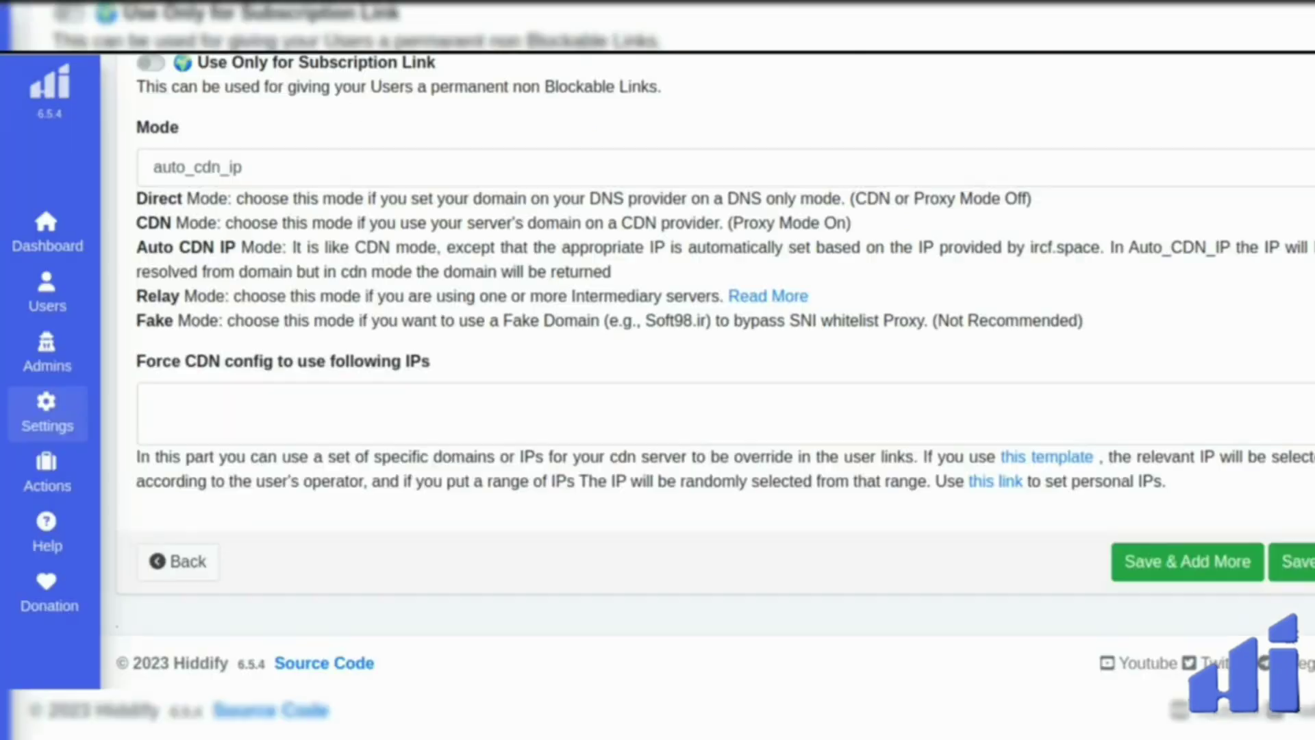
left_click(446, 405)
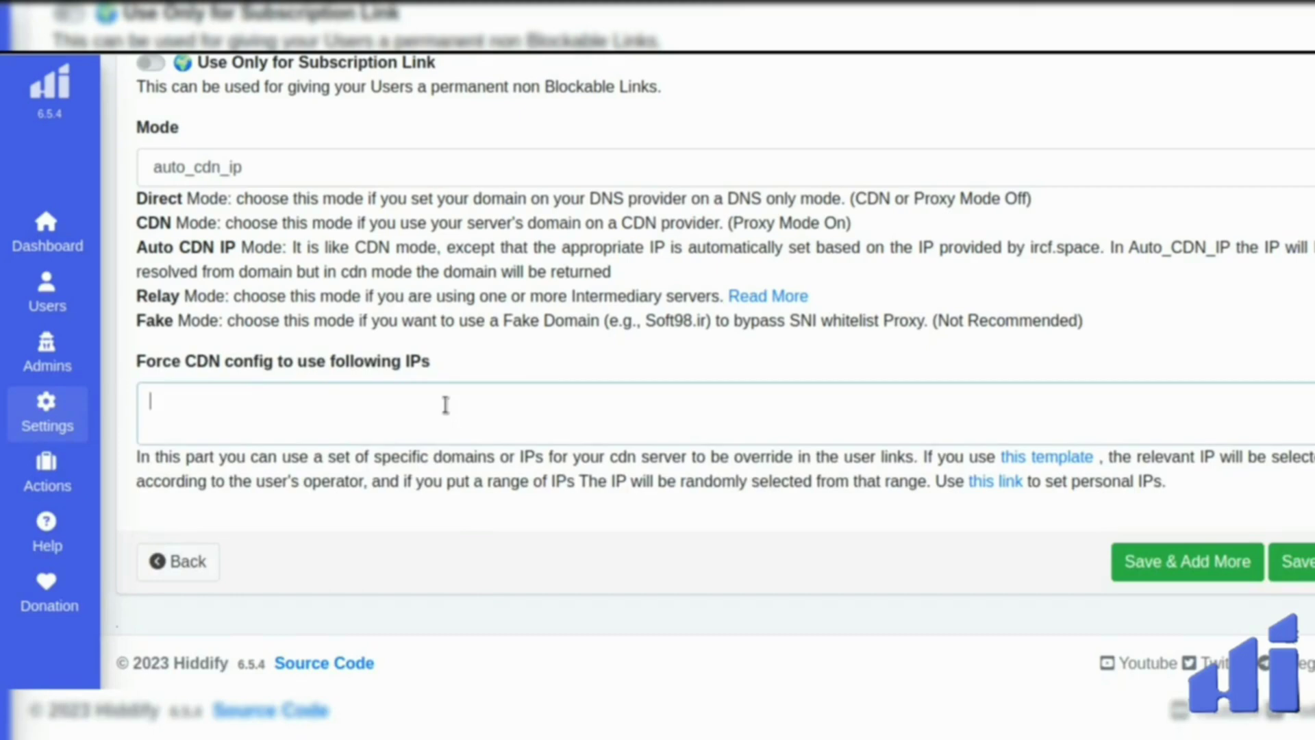
key("ctrl+v")
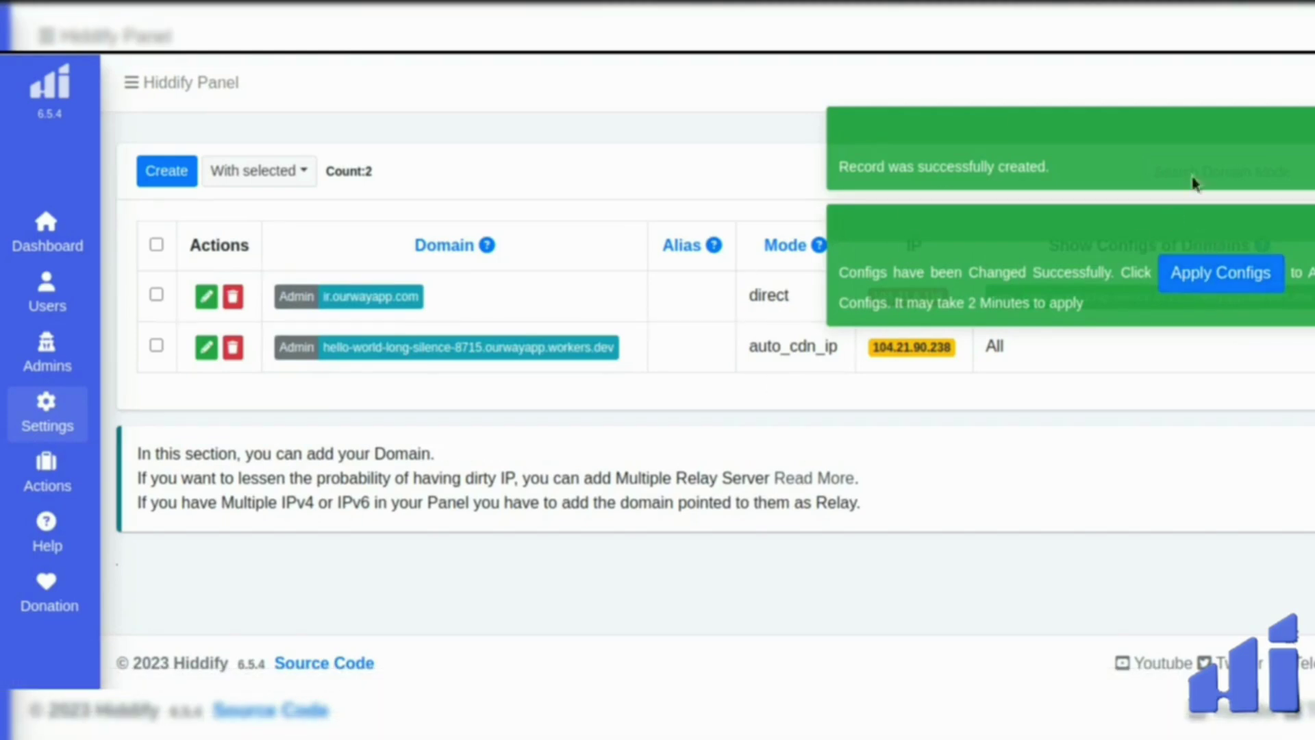
- Apply the changed configs and confirm with OK
left_click(1211, 274)
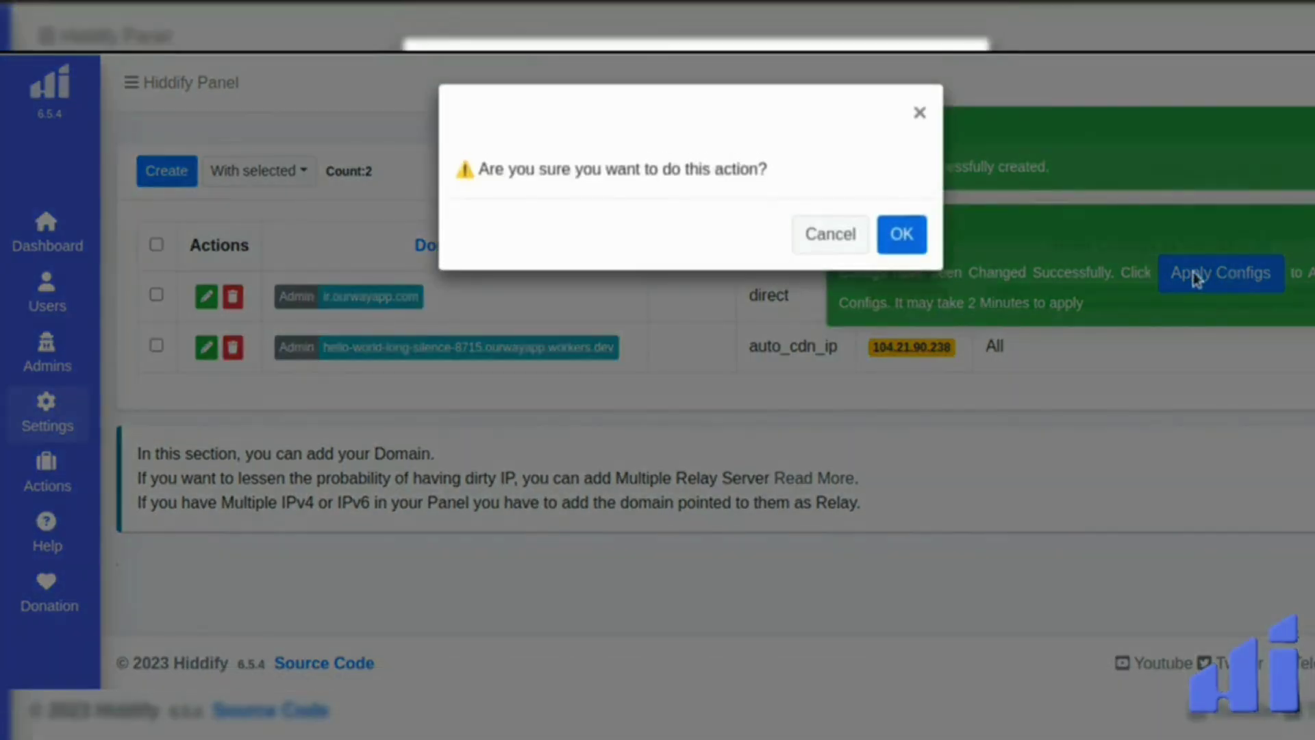
left_click(894, 246)
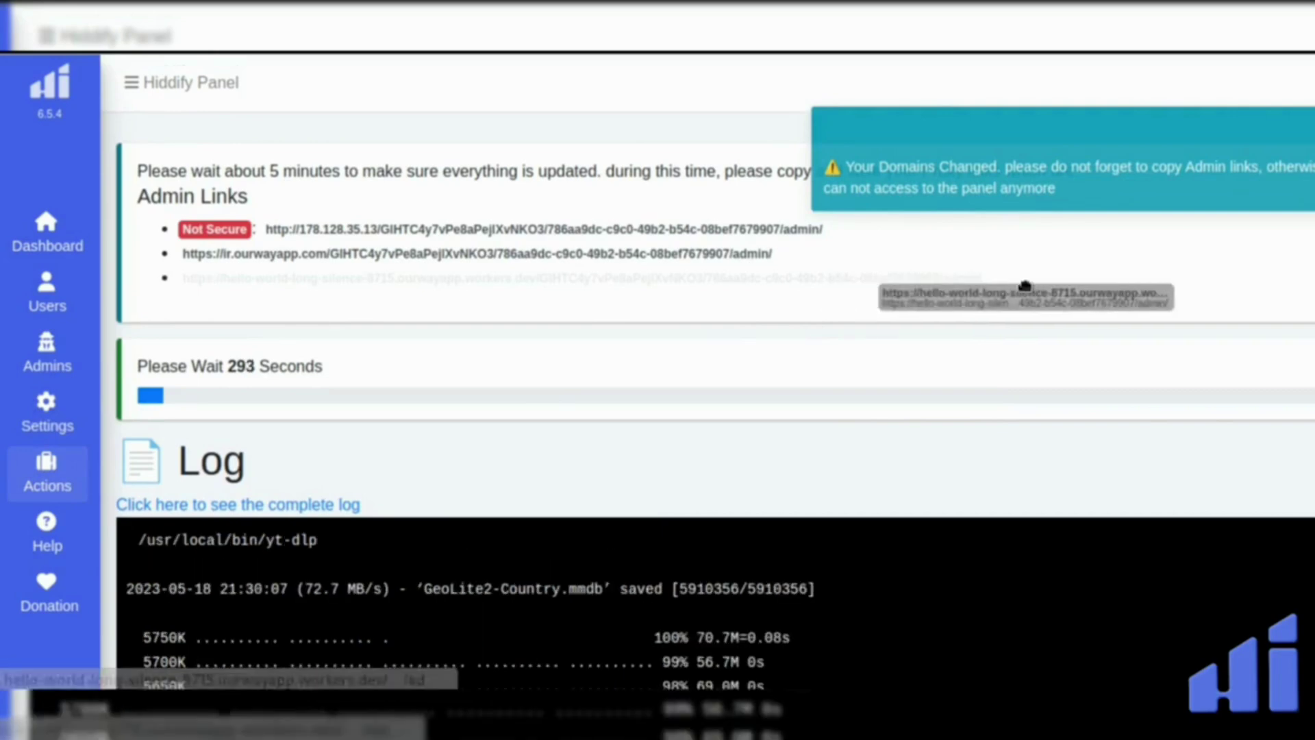
- Select and copy the new workers.dev admin link, then go back to the Domains list
left_click_drag(1036, 288, 153, 279)
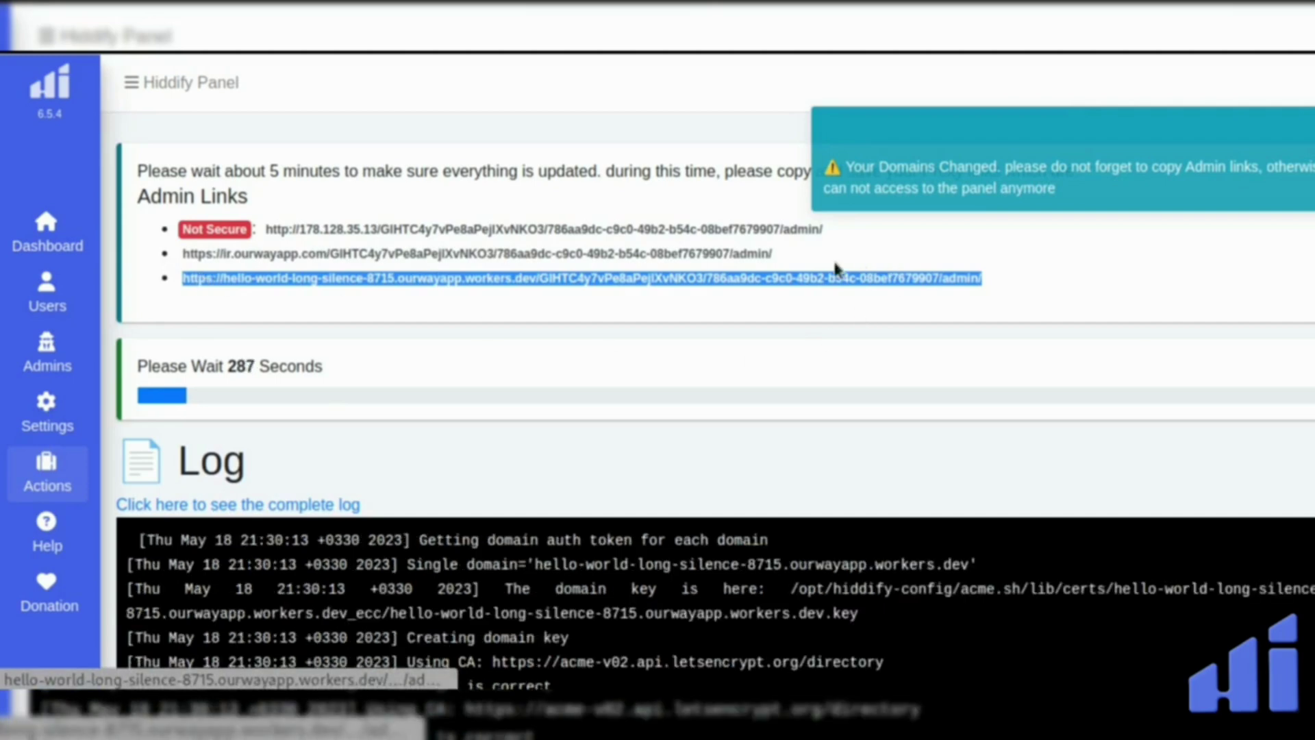
left_click(1004, 283)
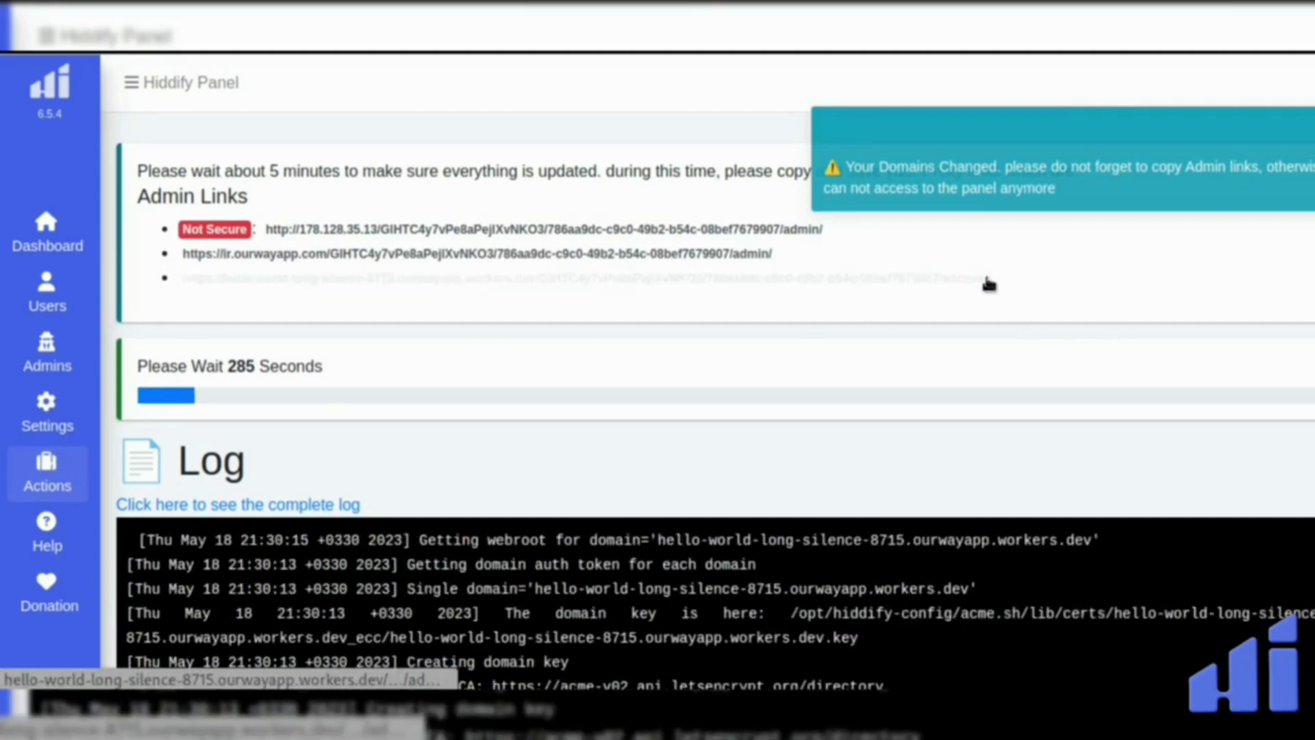
left_click_drag(986, 278, 171, 262)
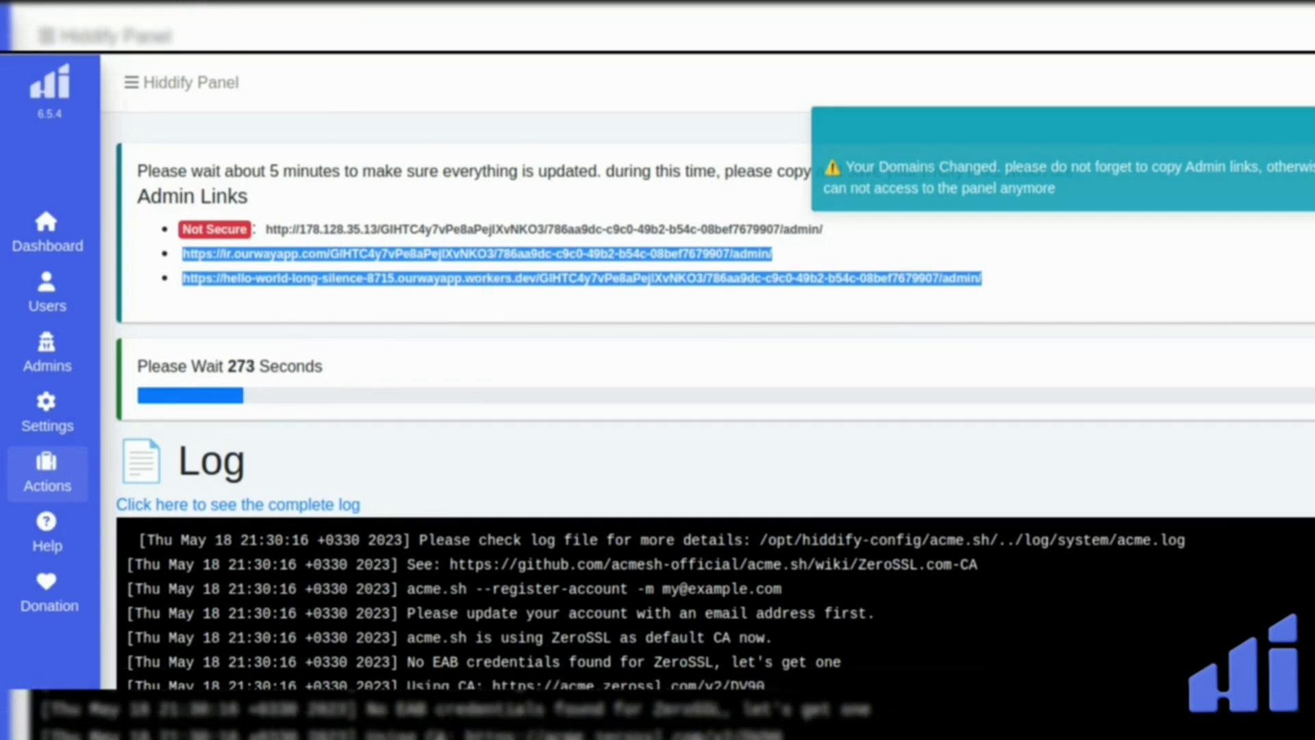
left_click(1201, 309)
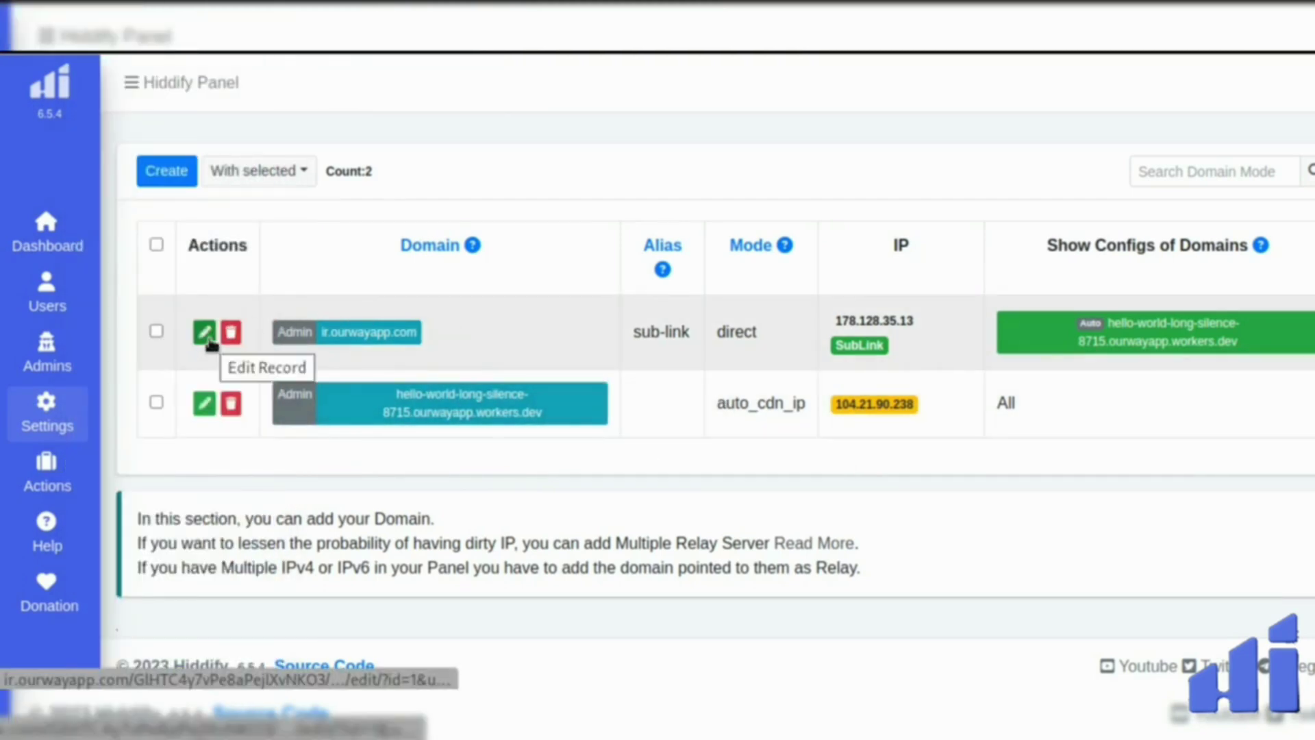
left_click(206, 338)
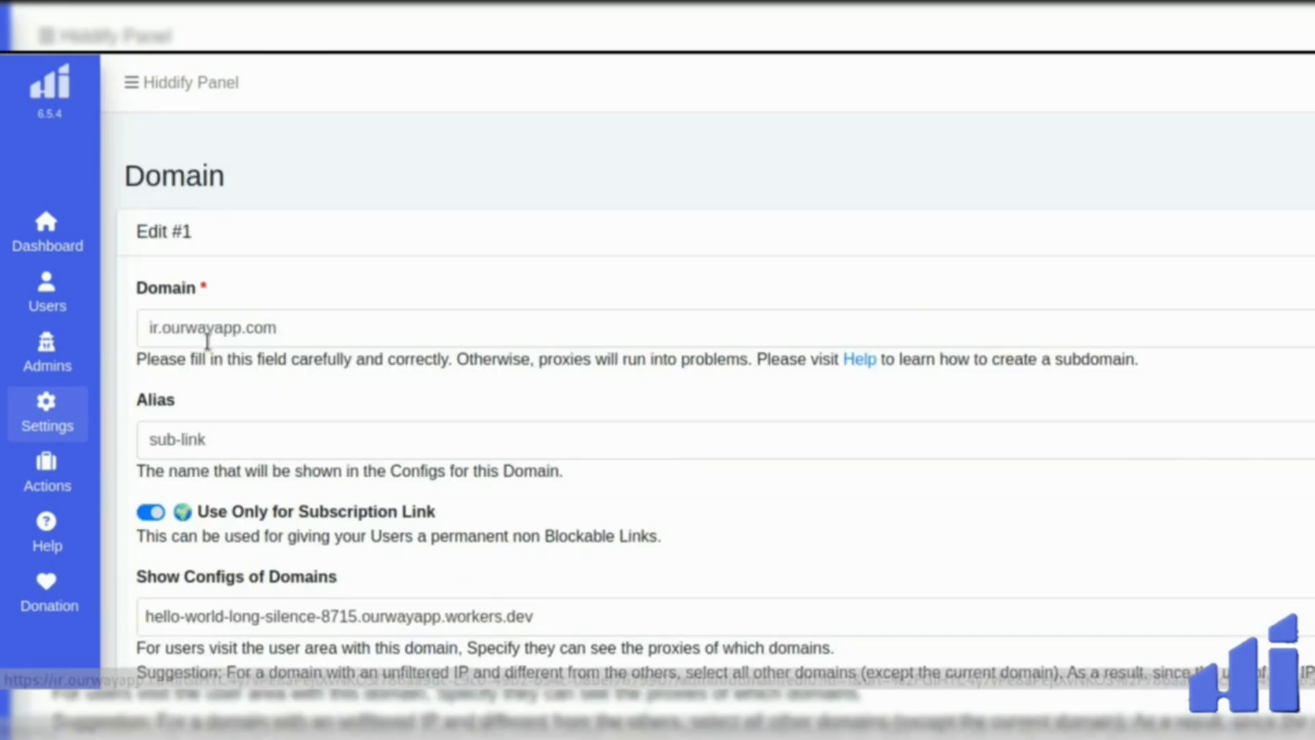
scroll(895, 413, "down", 3)
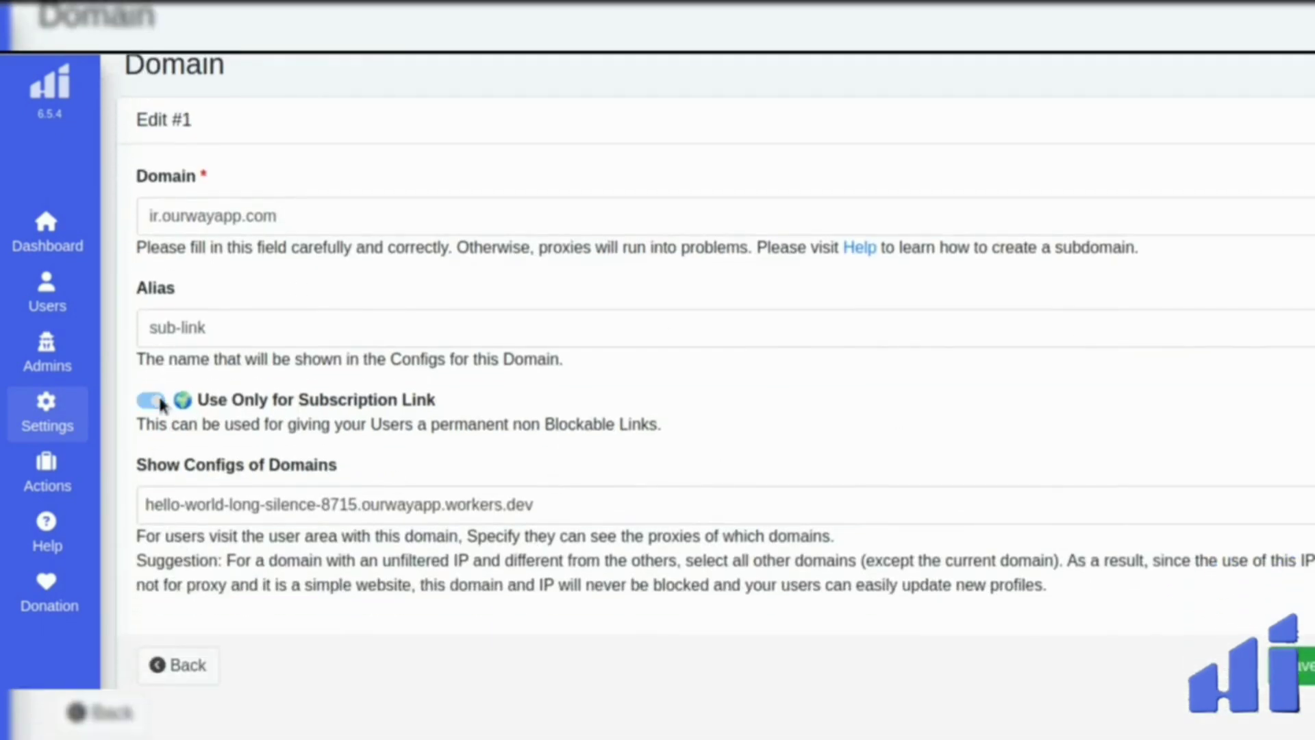
left_click(159, 400)
left_click(159, 400)
left_click(306, 505)
left_click(153, 571)
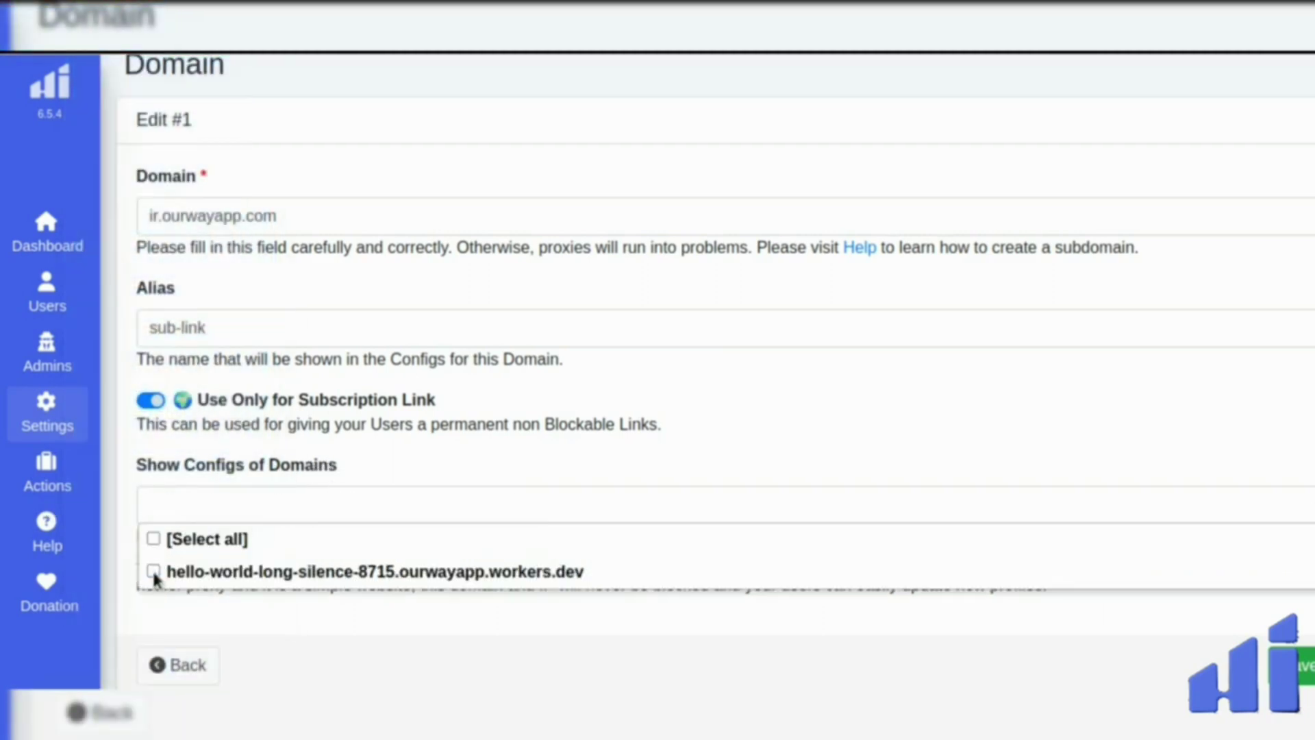
left_click(154, 571)
left_click(464, 459)
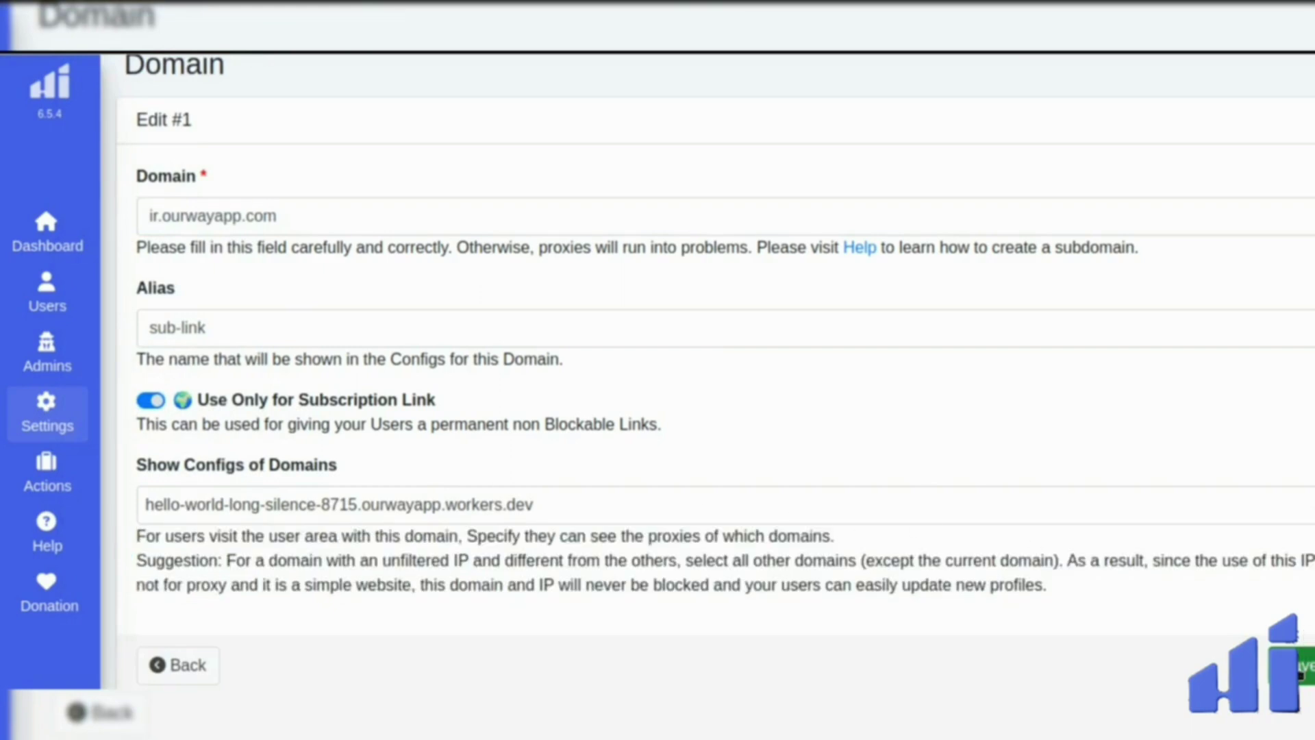
left_click(1298, 664)
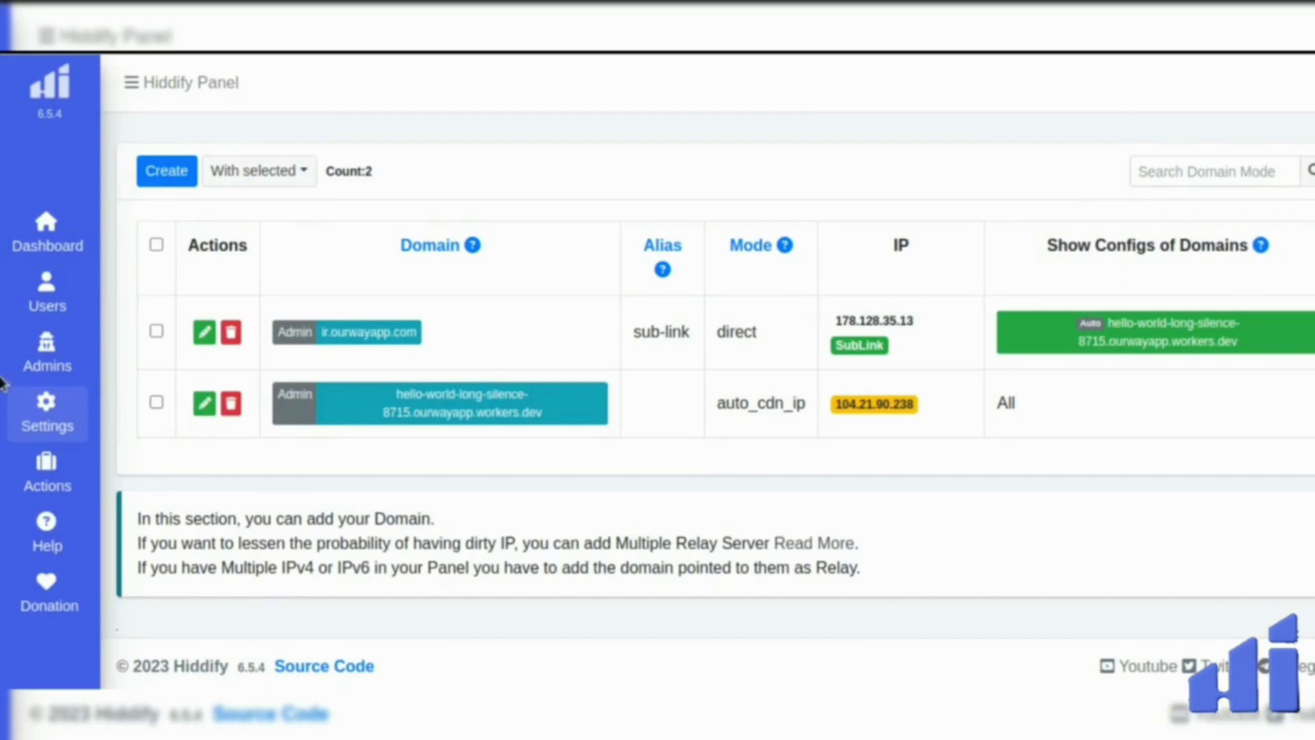
- Open the Users list and the IR user's sub-link subscription page
left_click(17, 317)
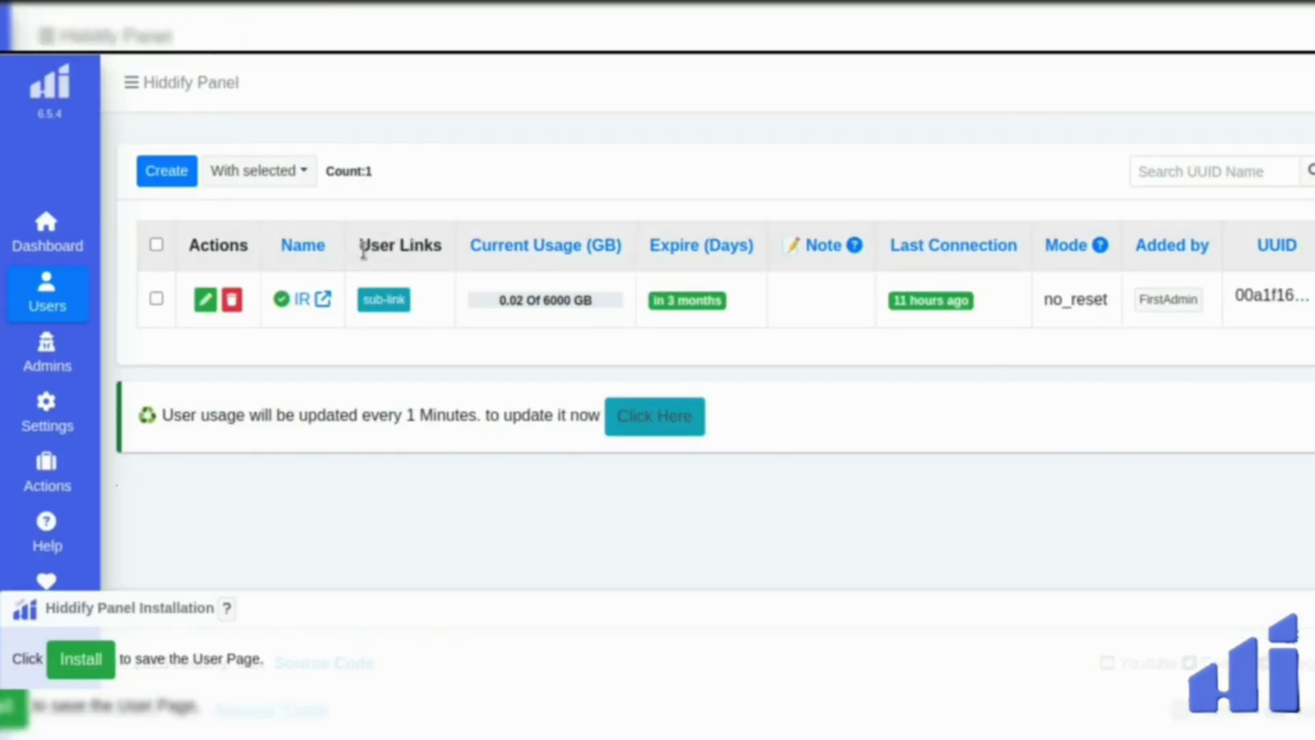
left_click_drag(359, 243, 449, 239)
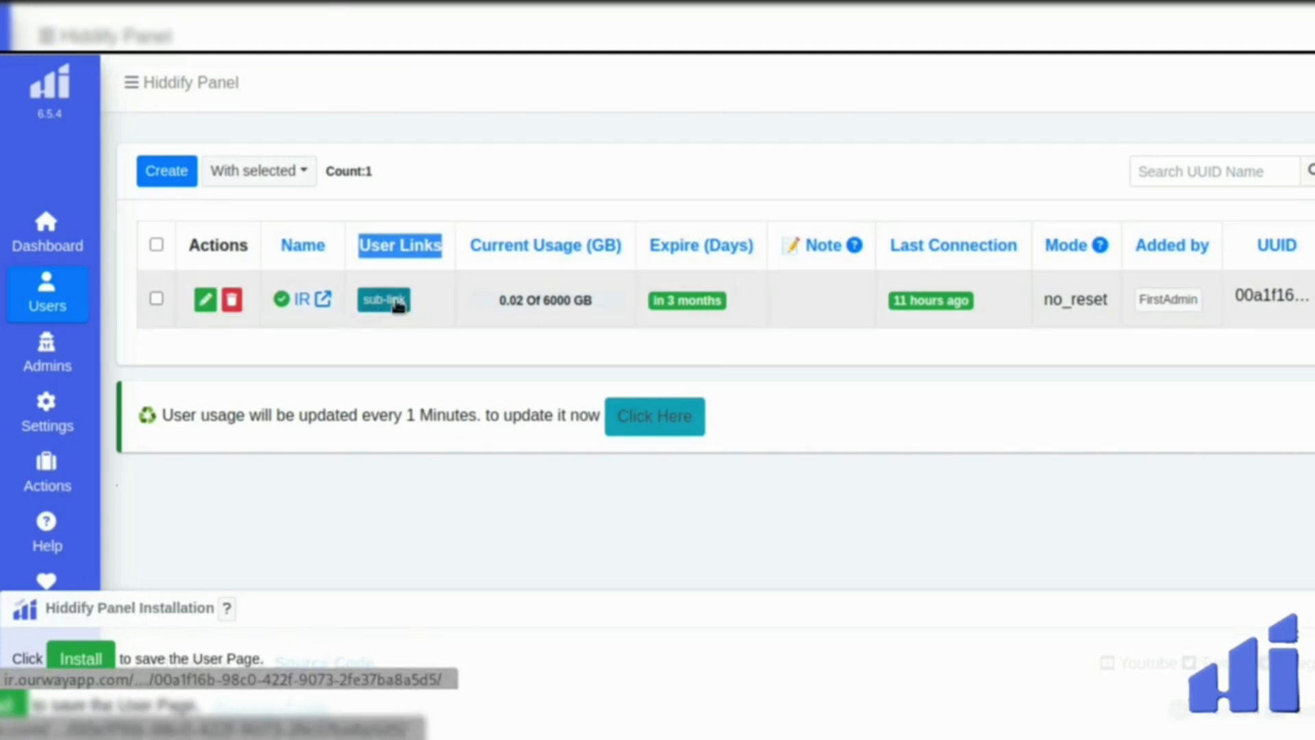